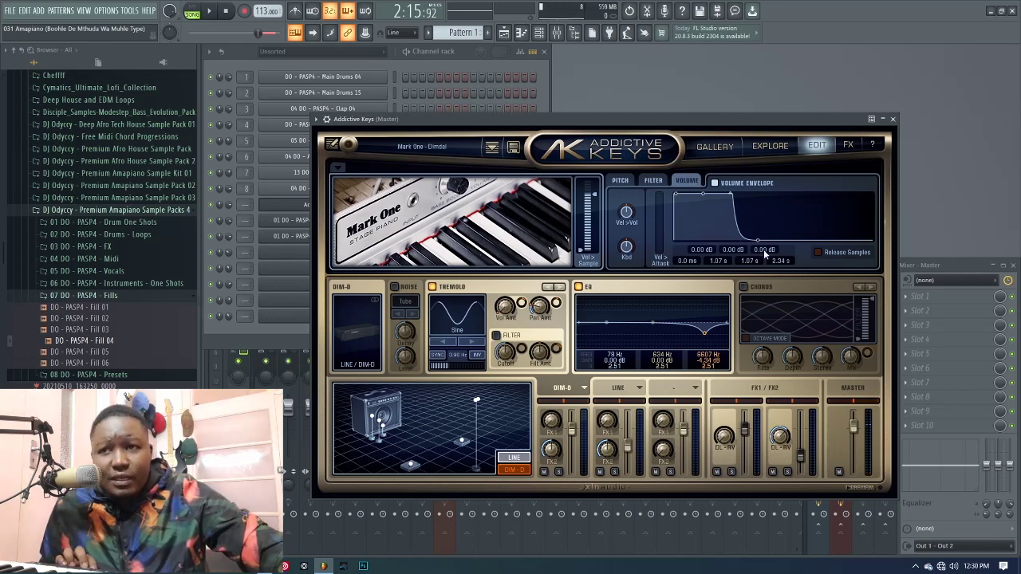
# Play Pattern 2 and examine the piano roll notes of the Log Drum Preset 02 channel
pyautogui.click(817, 252)
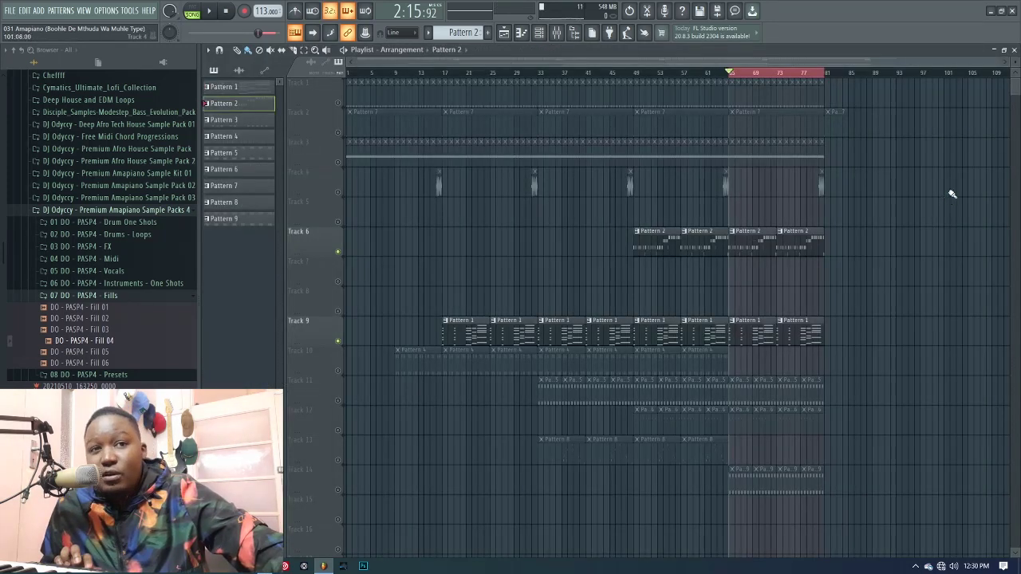
pyautogui.click(1013, 49)
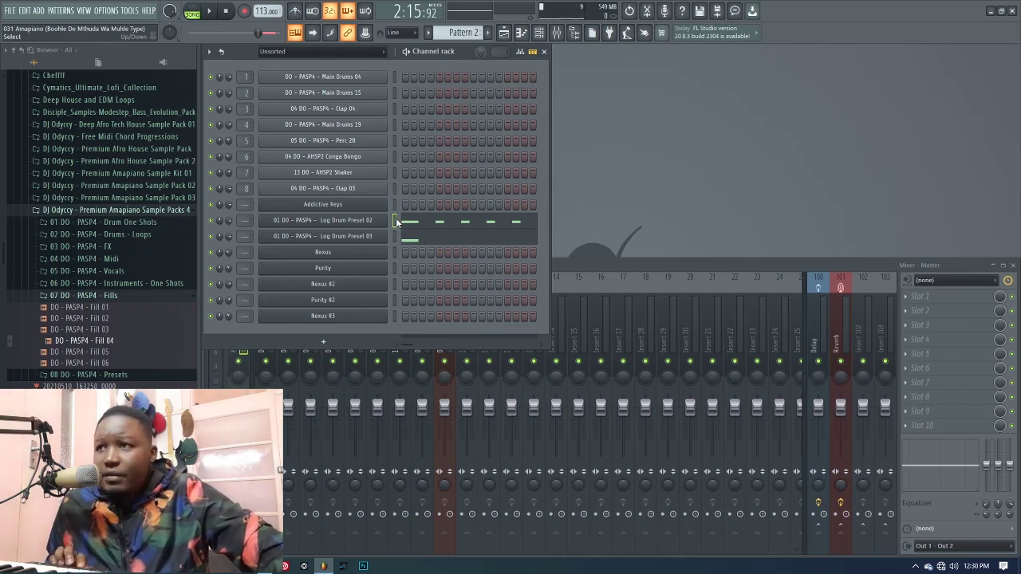
pyautogui.press('space')
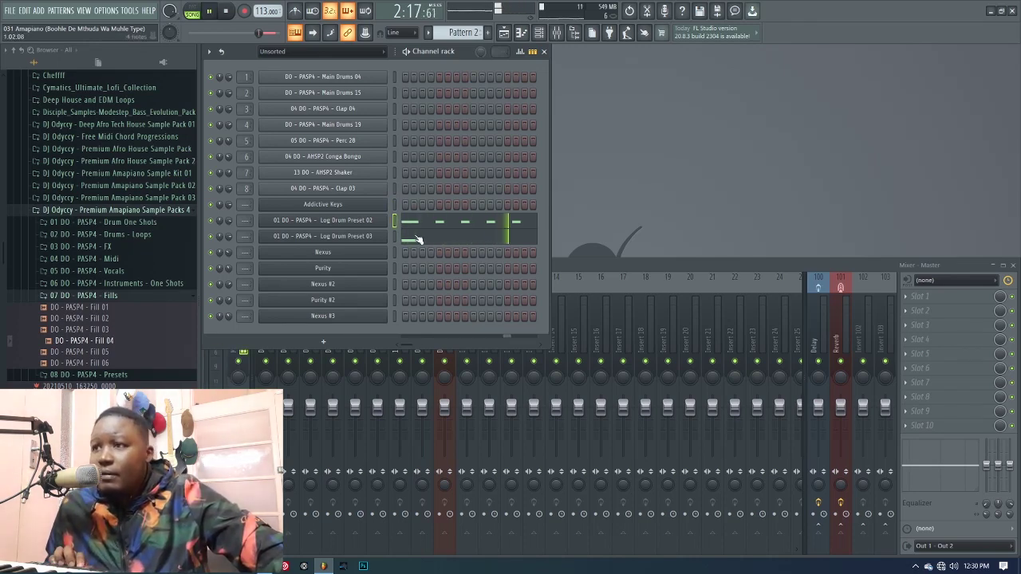
pyautogui.click(421, 223)
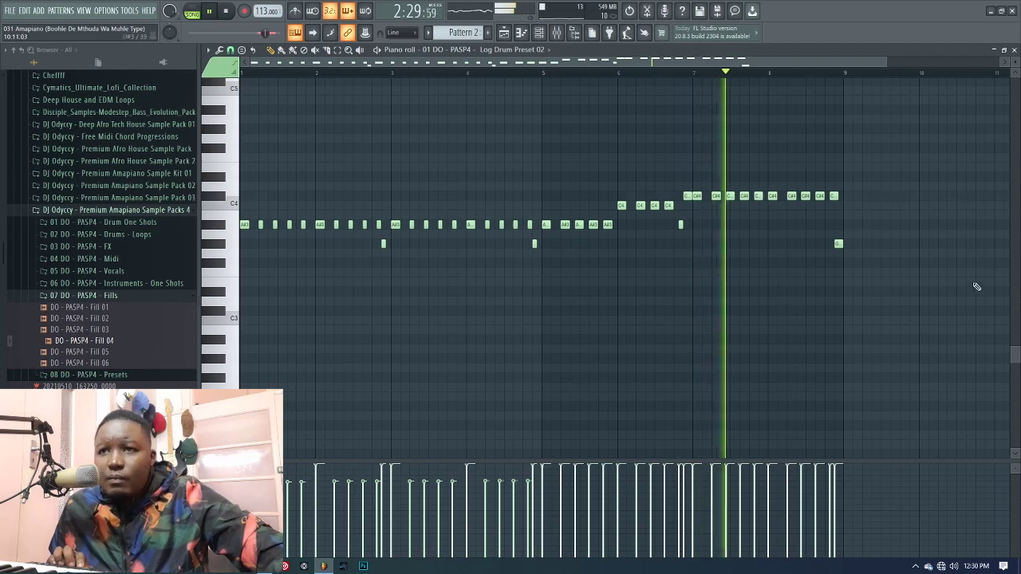
pyautogui.click(1014, 51)
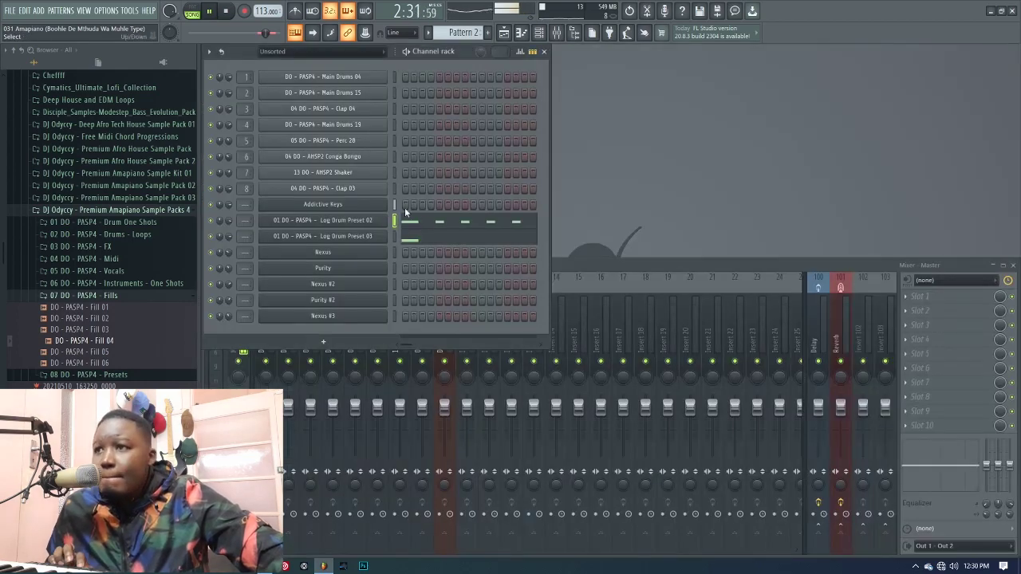
# Examine the piano roll notes of the Log Drum Preset 03 channel in Pattern 2 and stop playback
pyautogui.click(449, 228)
pyautogui.press('space')
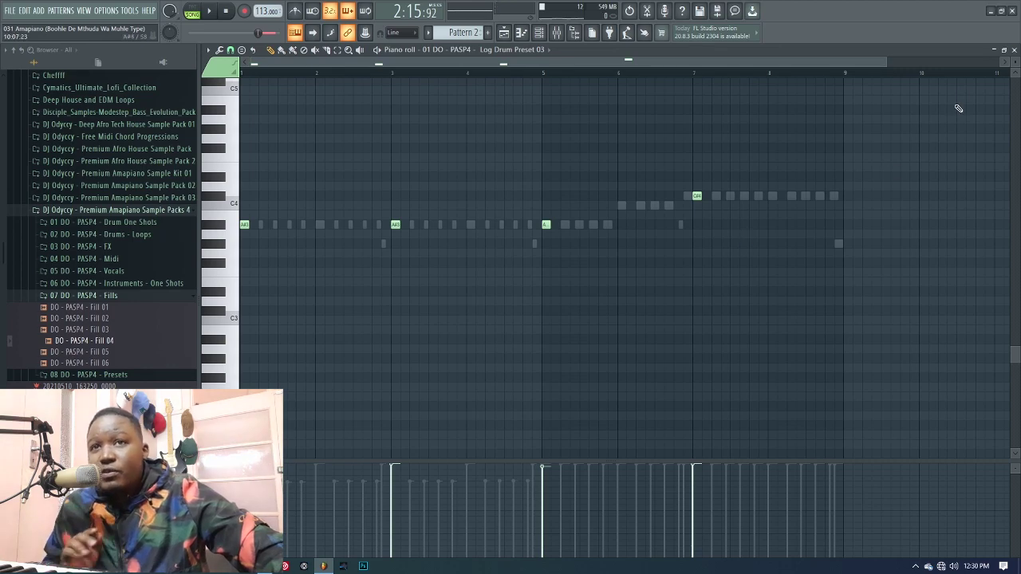
pyautogui.click(1012, 51)
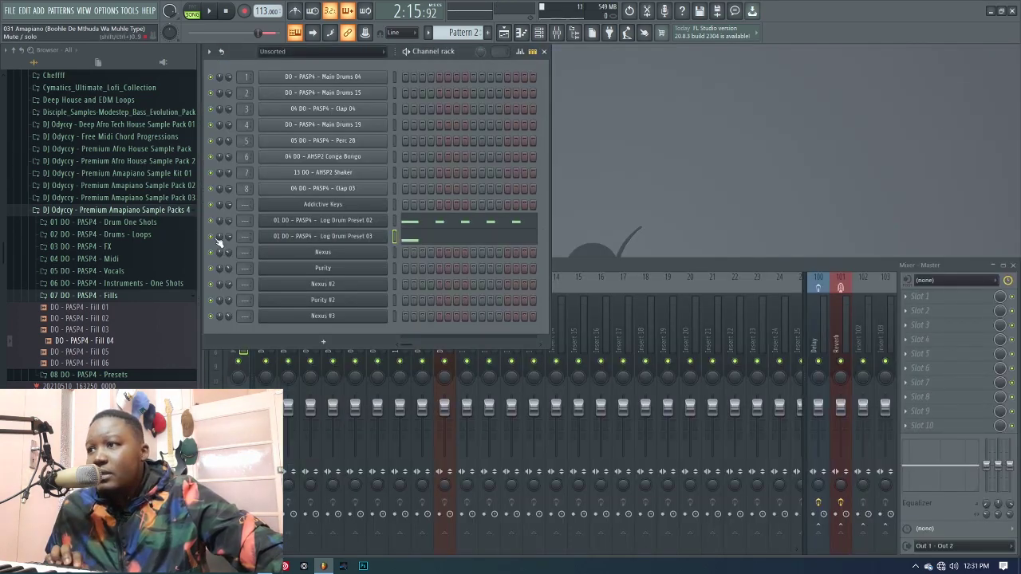
# Compare the two log drums by playing each with the other muted, and view Log Drum Preset 03's synth settings
pyautogui.press('space')
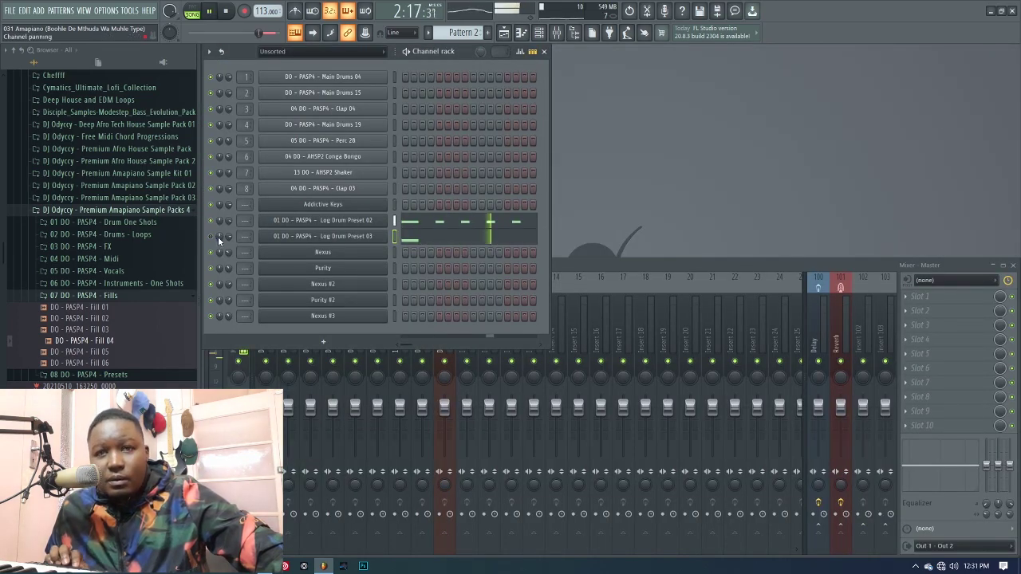
pyautogui.press('space')
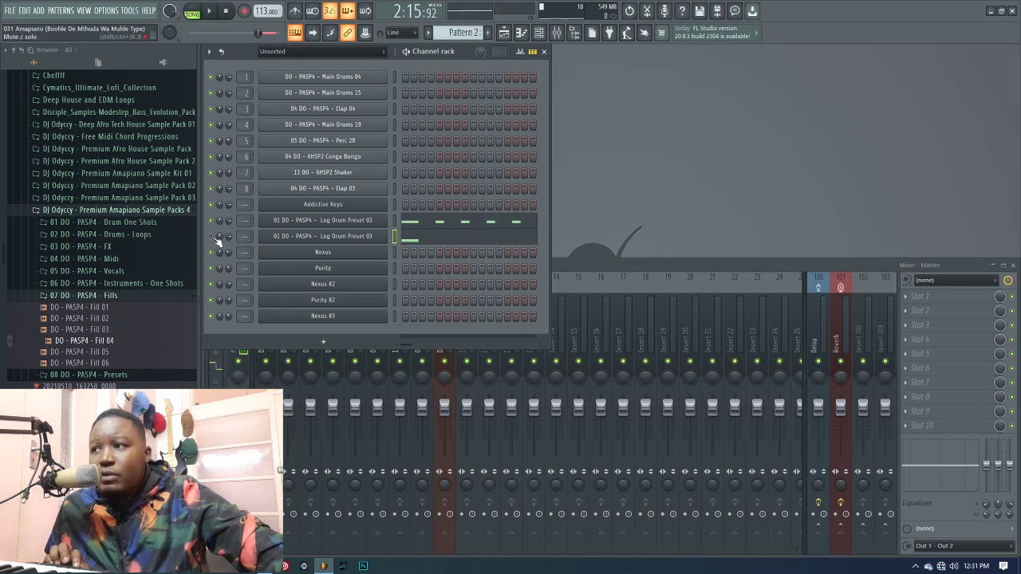
pyautogui.press('space')
pyautogui.press('space')
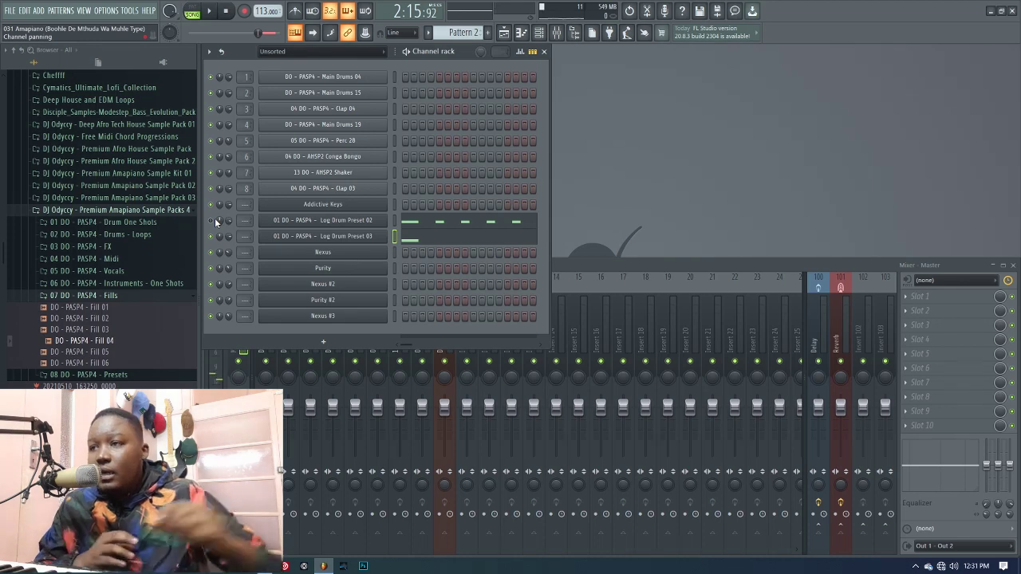
pyautogui.click(348, 236)
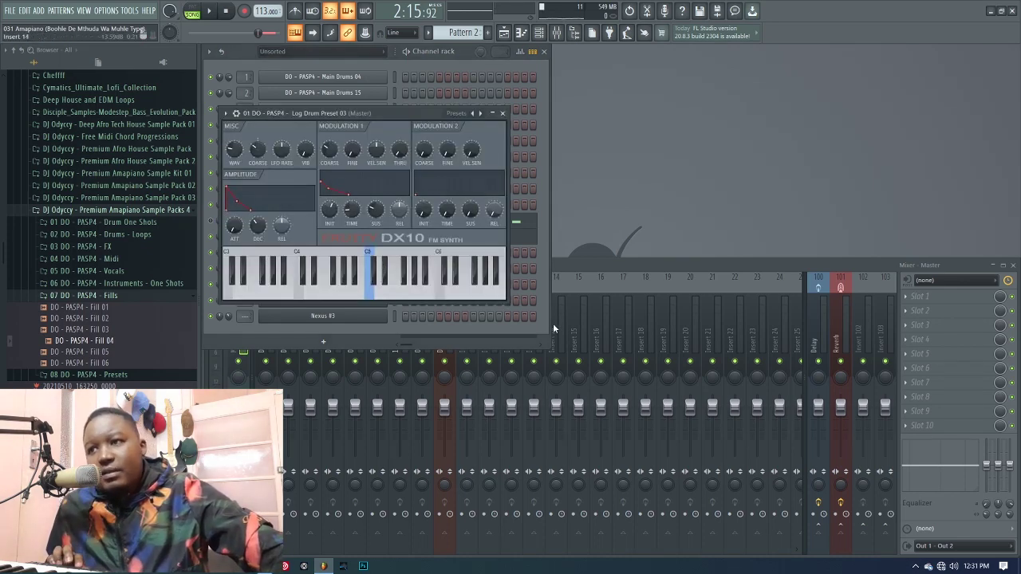
pyautogui.click(503, 113)
# Unmute Track 1 in the playlist and play the song with Pattern 3 shown in the channel rack
pyautogui.click(521, 32)
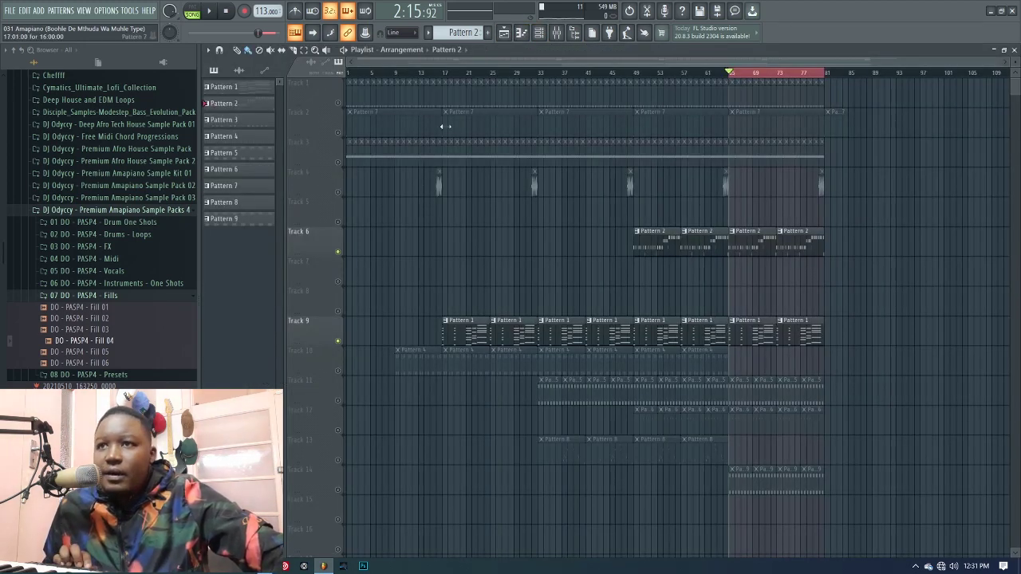
pyautogui.click(343, 105)
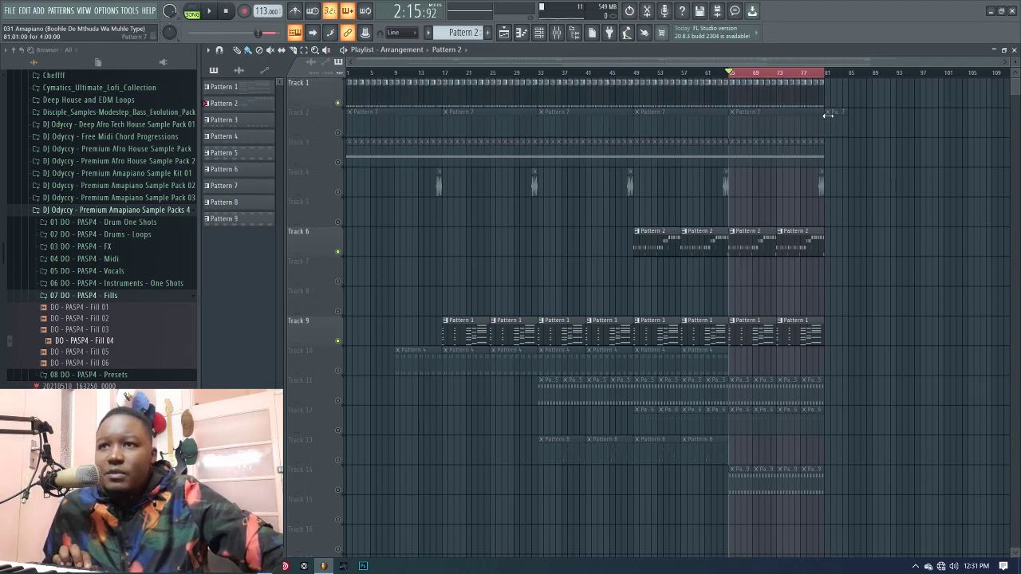
pyautogui.press('KP_Add')
pyautogui.click(1014, 50)
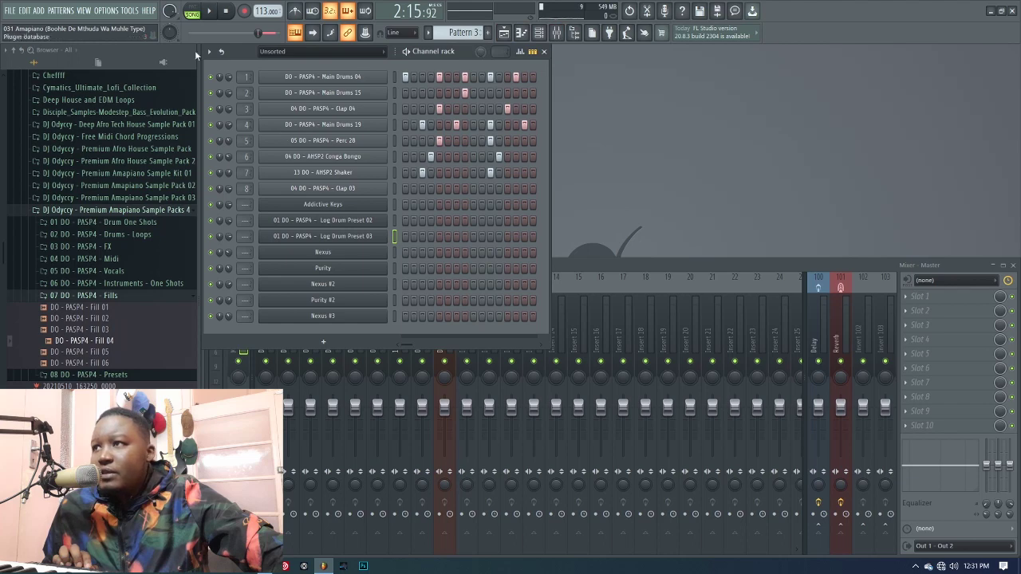
pyautogui.click(212, 13)
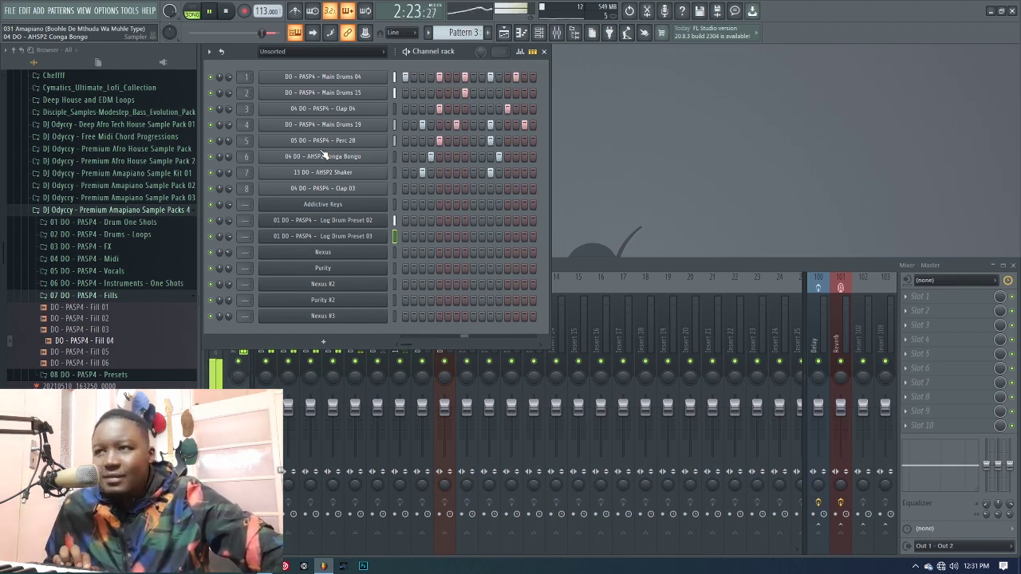
pyautogui.press('space')
# Switch to pattern mode and listen to Pattern 3, muting and restoring individual drum channels
pyautogui.click(197, 9)
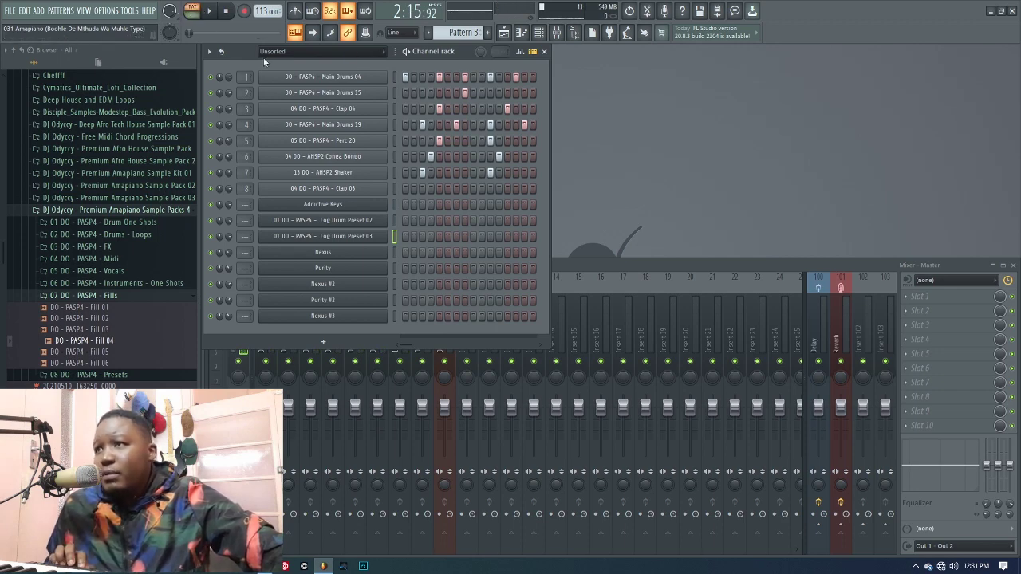
pyautogui.press('space')
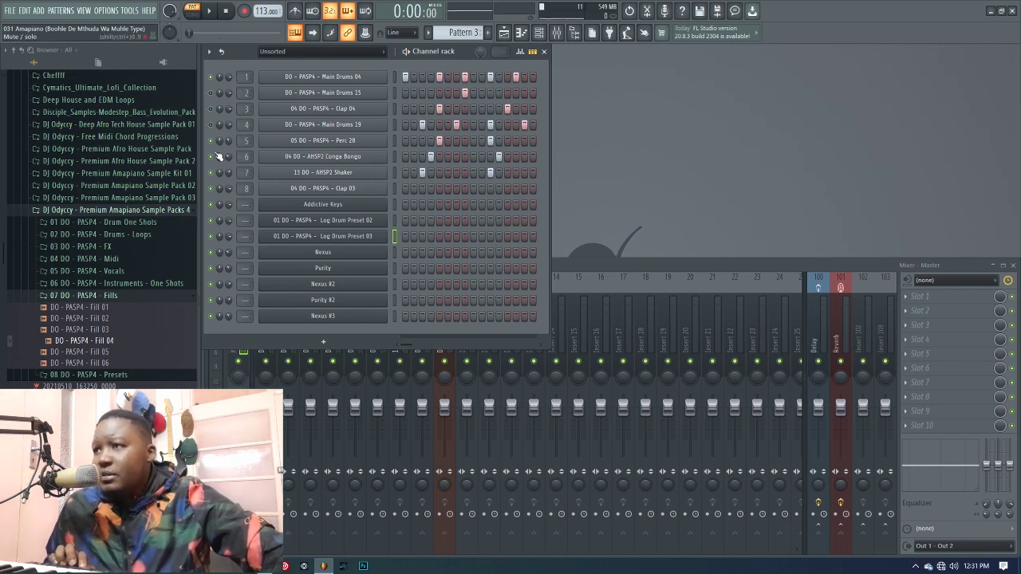
pyautogui.press('space')
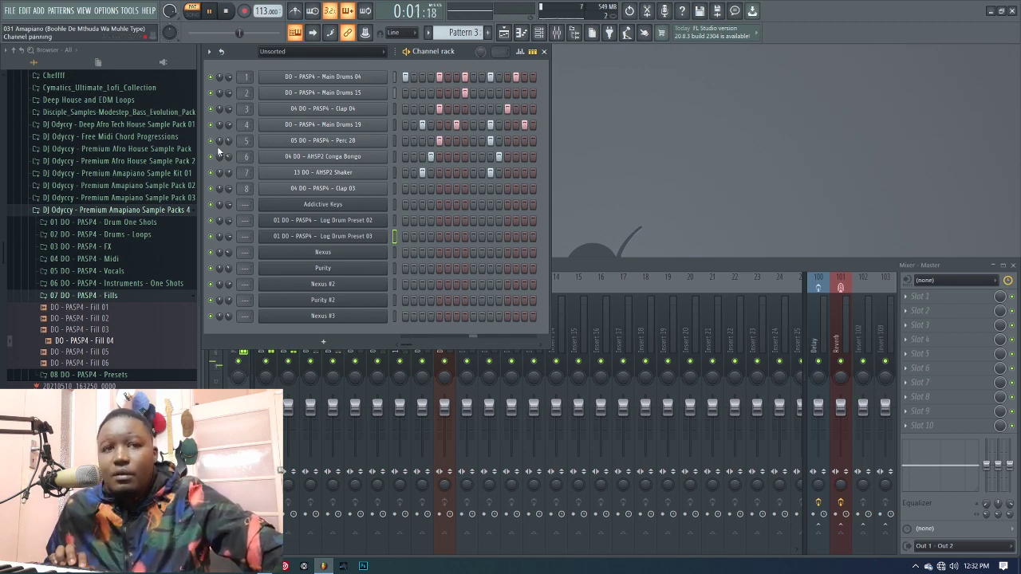
pyautogui.press('space')
# Unmute Track 2 in the playlist and audition Pattern 7's clap from the channel rack
pyautogui.click(504, 34)
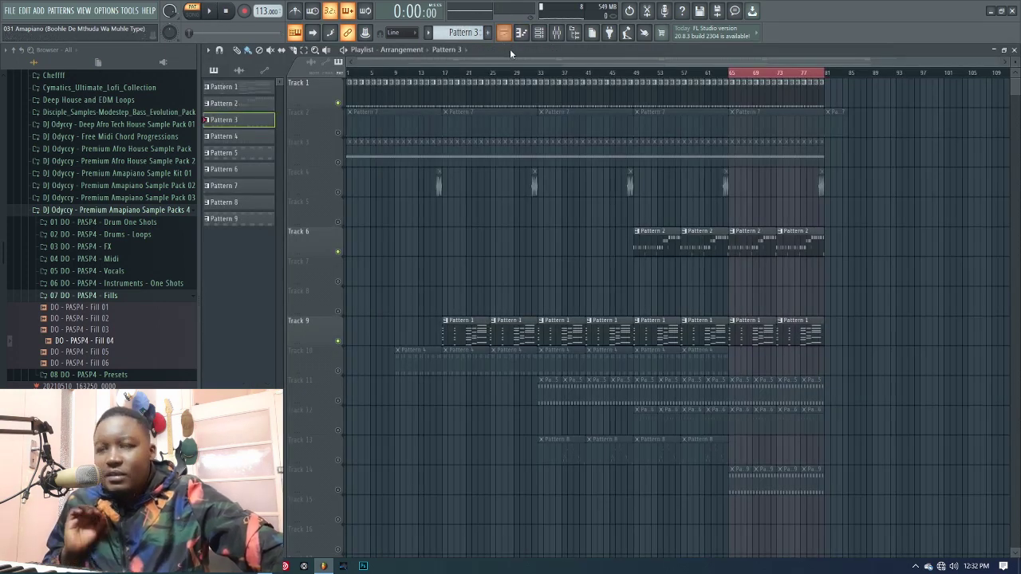
pyautogui.click(338, 132)
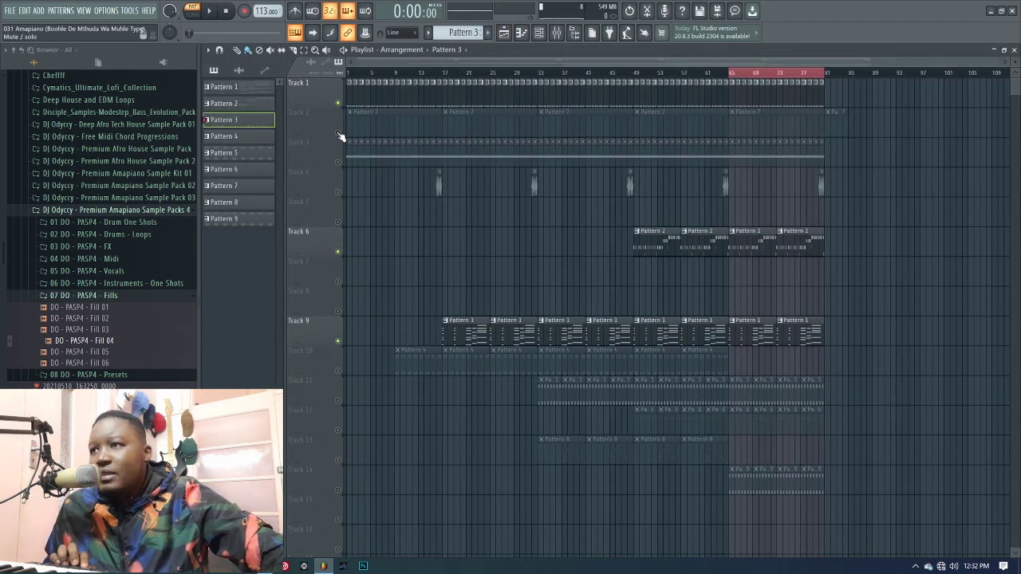
pyautogui.click(753, 124)
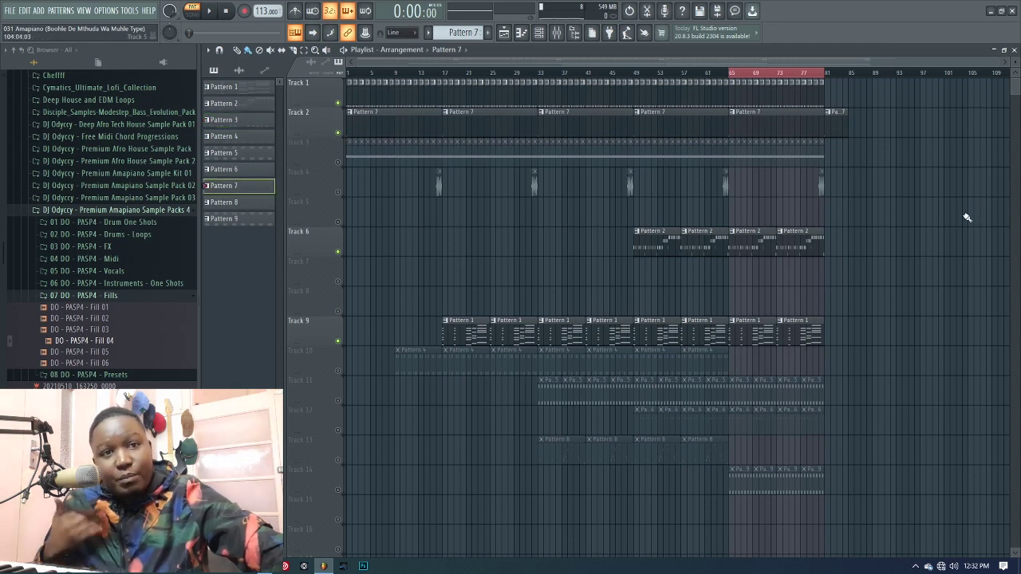
pyautogui.click(1014, 50)
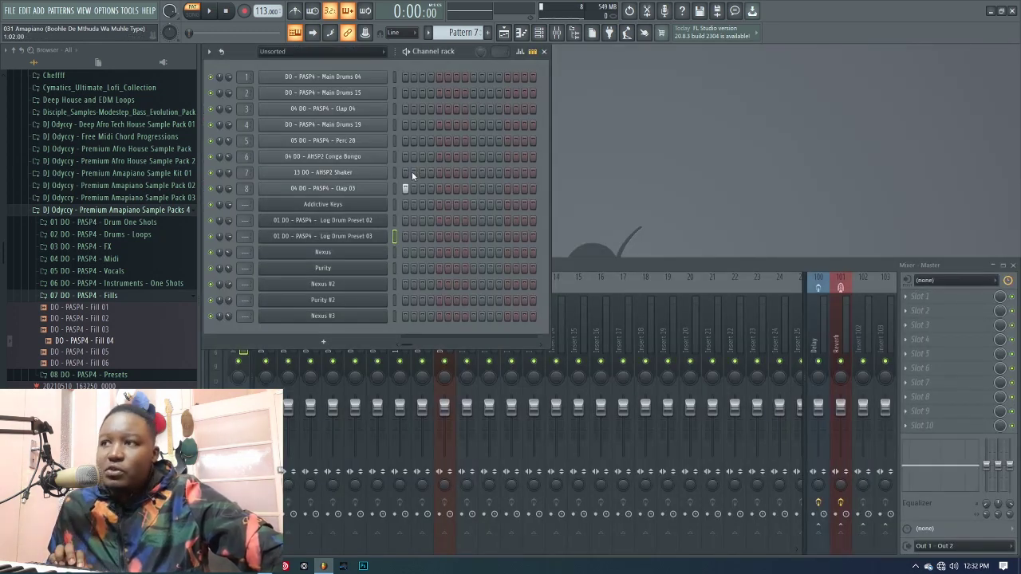
pyautogui.press('space')
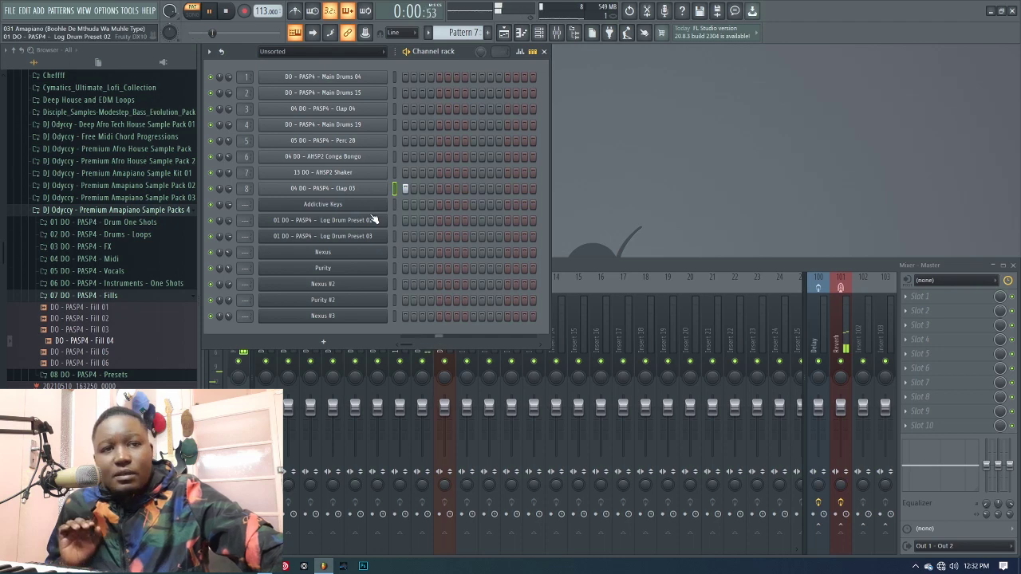
pyautogui.press('space')
# Switch back to song mode and play the looped section in the playlist
pyautogui.click(192, 13)
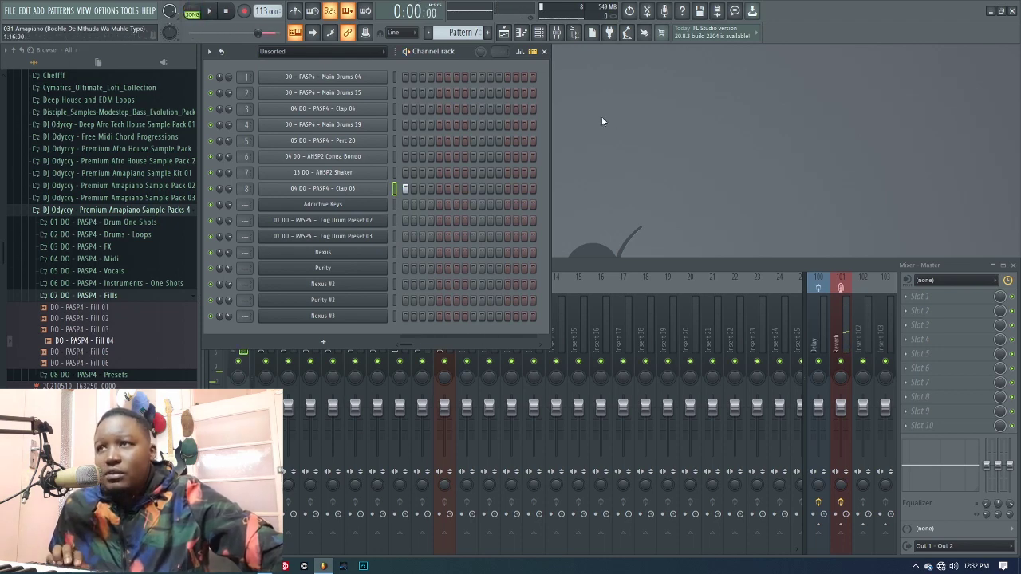
pyautogui.press('space')
pyautogui.click(504, 33)
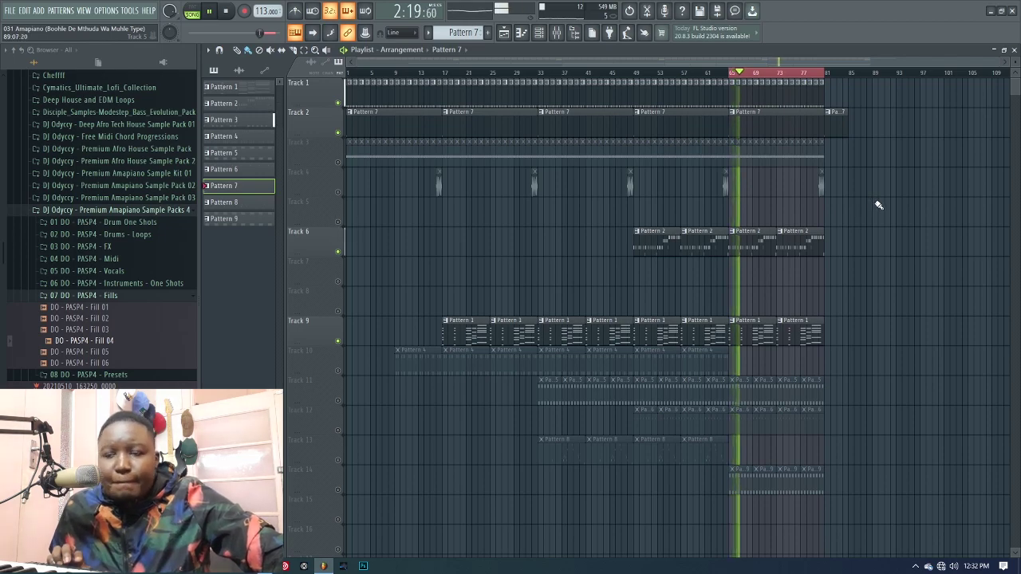
pyautogui.press('space')
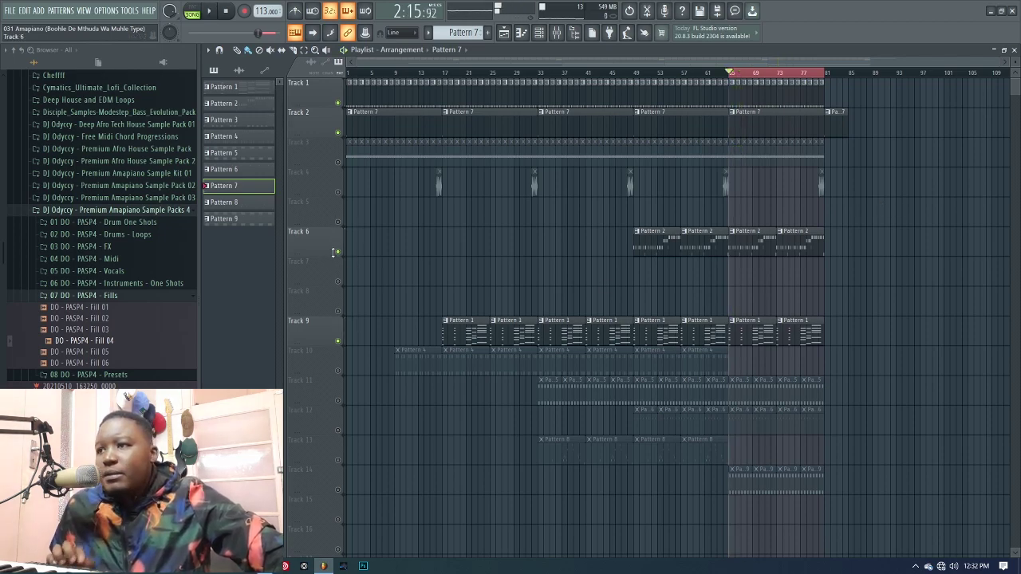
# Mute the log drum clips on Track 6 and play the looped section without them
pyautogui.click(337, 252)
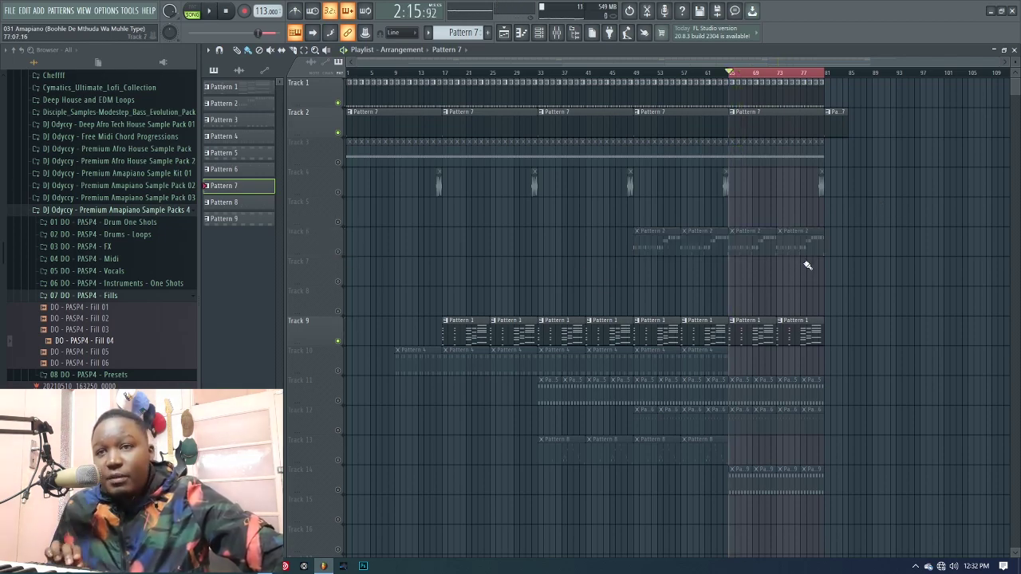
pyautogui.press('space')
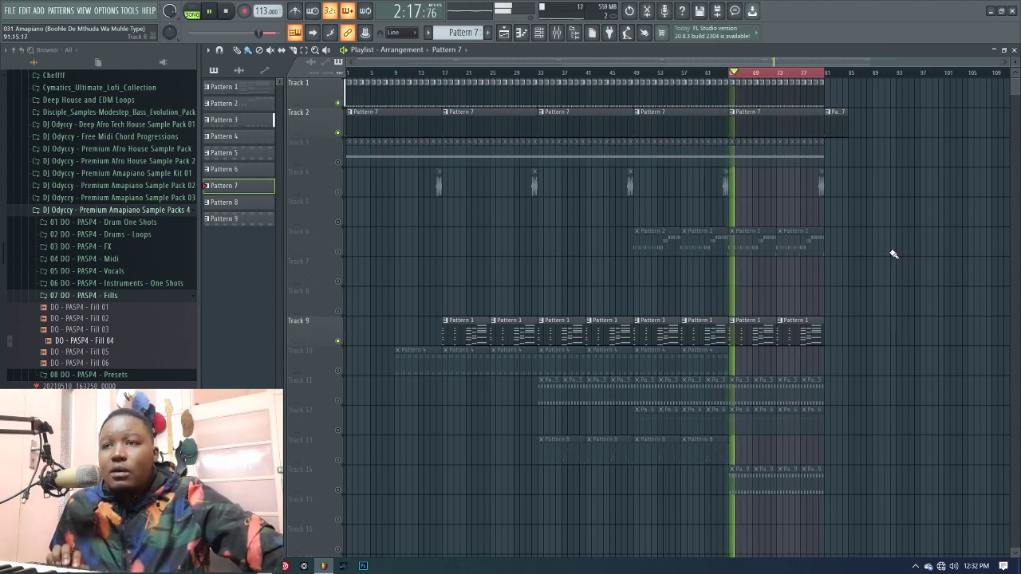
pyautogui.press('space')
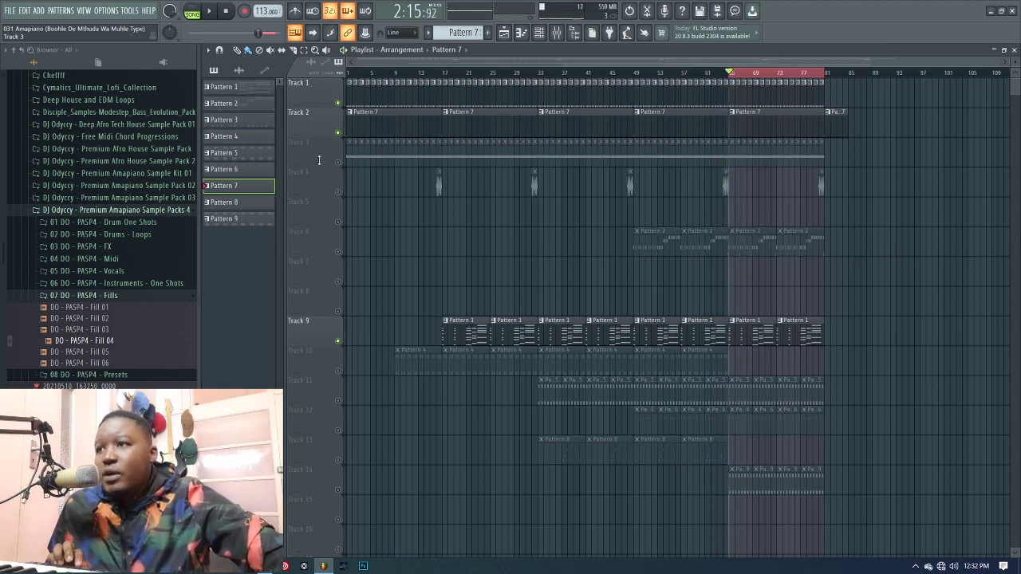
# Unmute Track 3 and listen to the looped section with its audio loop included
pyautogui.click(338, 163)
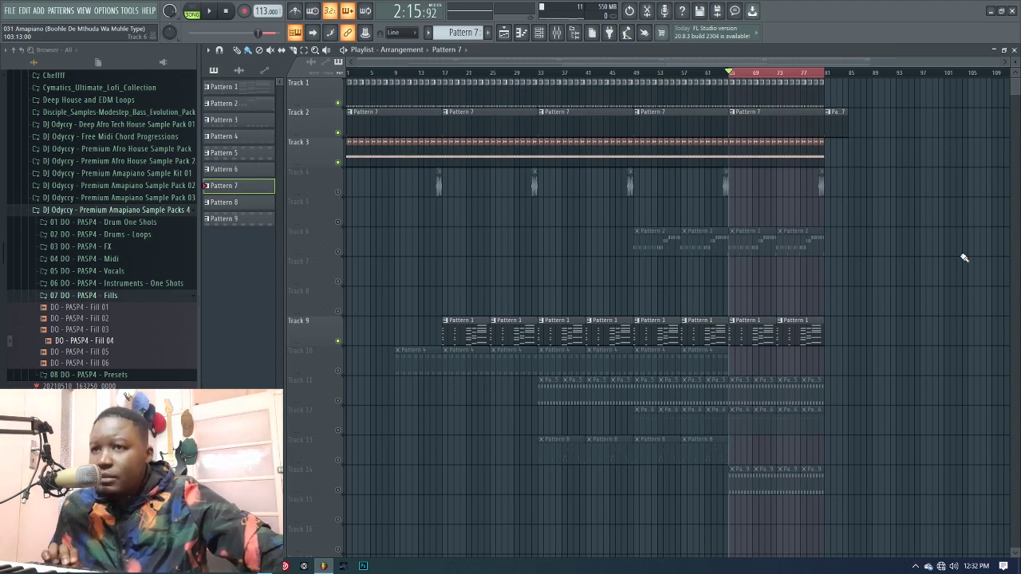
pyautogui.press('space')
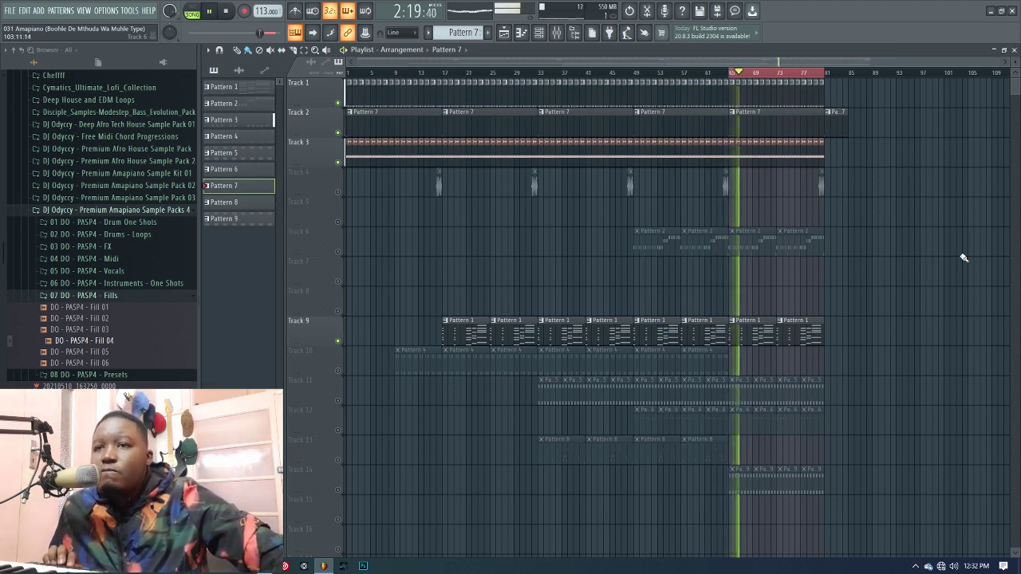
pyautogui.press('space')
# Move the playlist's loop selection so it covers bars 49 to 64
pyautogui.moveTo(729, 88); pyautogui.dragTo(643, 91)
pyautogui.moveTo(828, 72); pyautogui.dragTo(735, 104)
pyautogui.keyDown('ctrl'); pyautogui.click(889, 222); pyautogui.keyUp('ctrl')
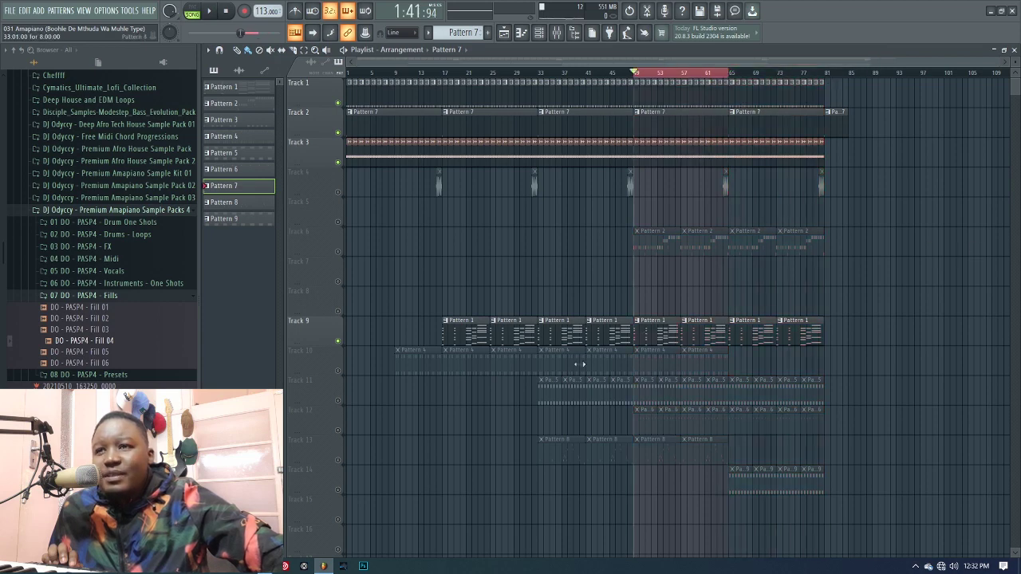
# Unmute Track 10 and show Pattern 4 in the channel rack
pyautogui.click(339, 371)
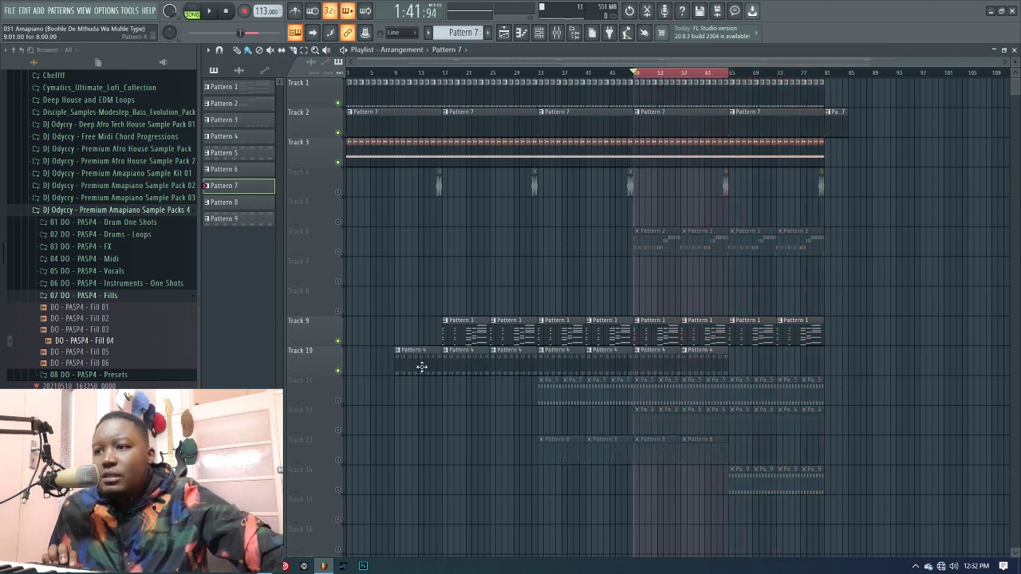
pyautogui.click(649, 365)
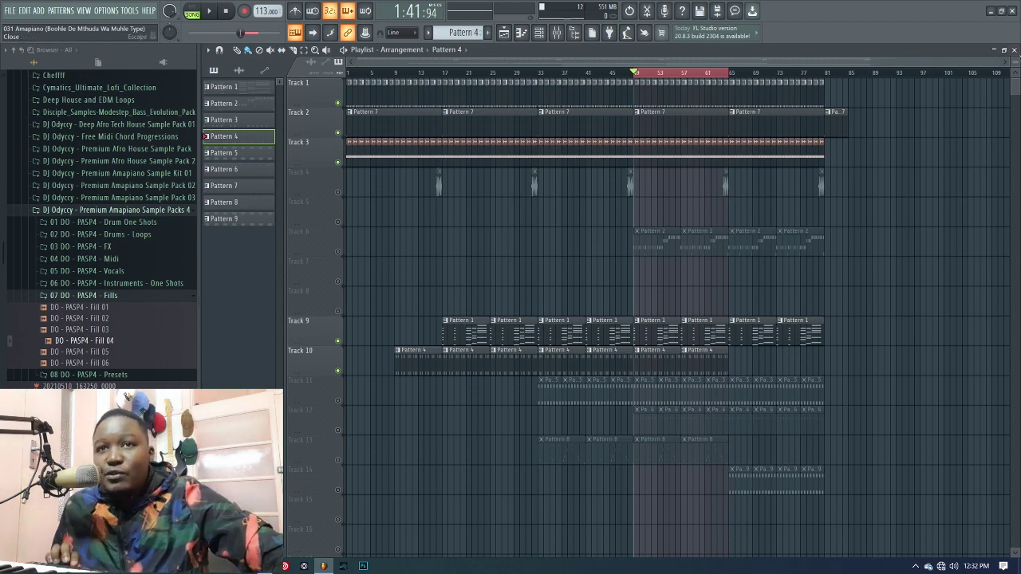
pyautogui.click(1013, 49)
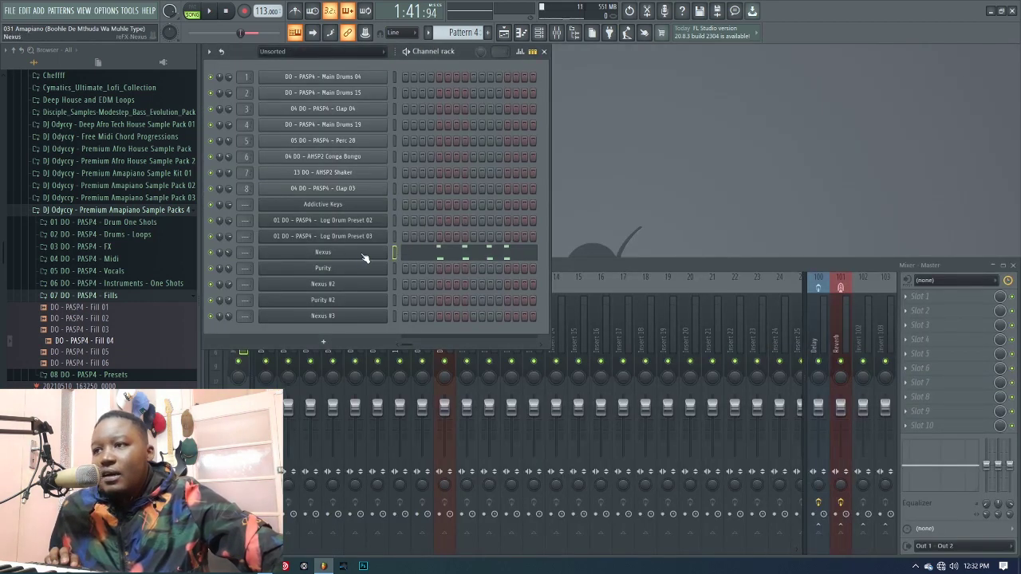
# Inspect the Nexus instrument's preset and follow its Pattern 4 notes in the piano roll while the looped section plays
pyautogui.click(365, 256)
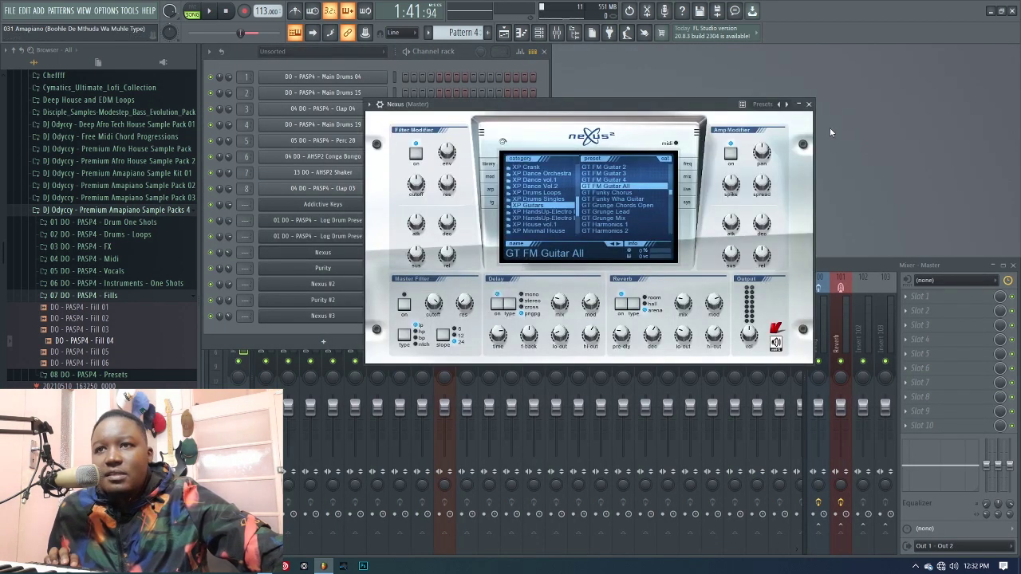
pyautogui.click(808, 104)
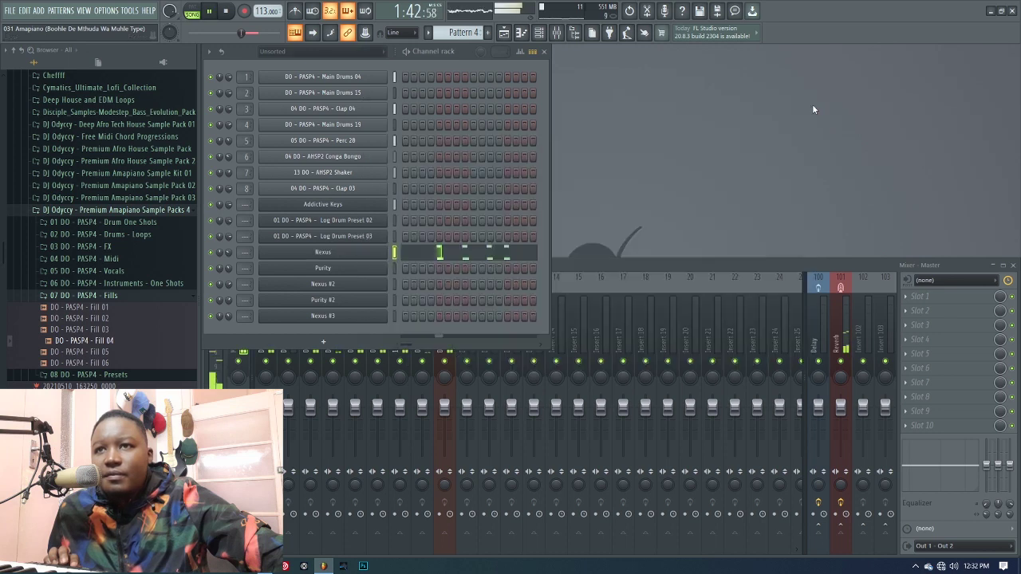
pyautogui.click(495, 259)
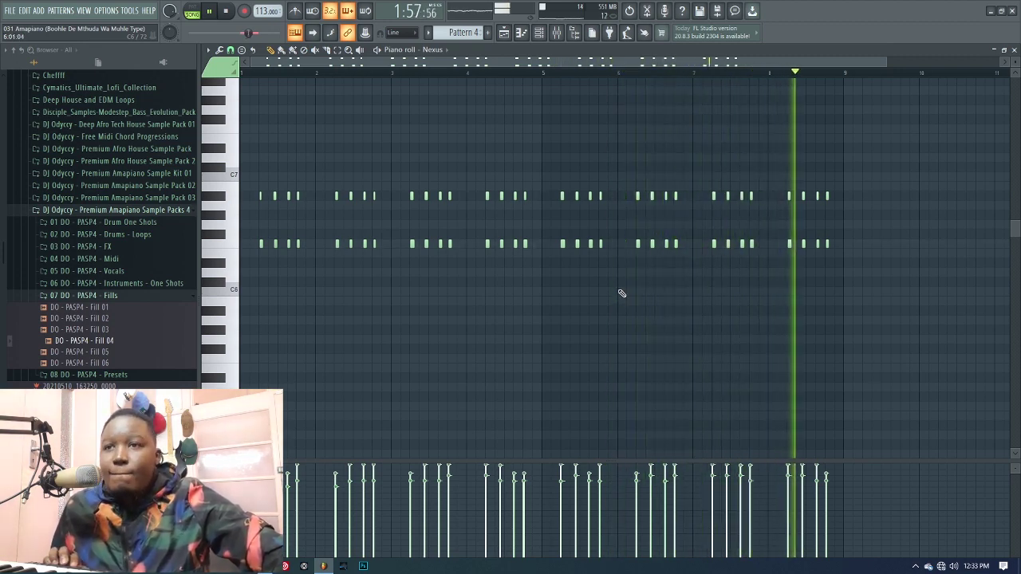
pyautogui.press('space')
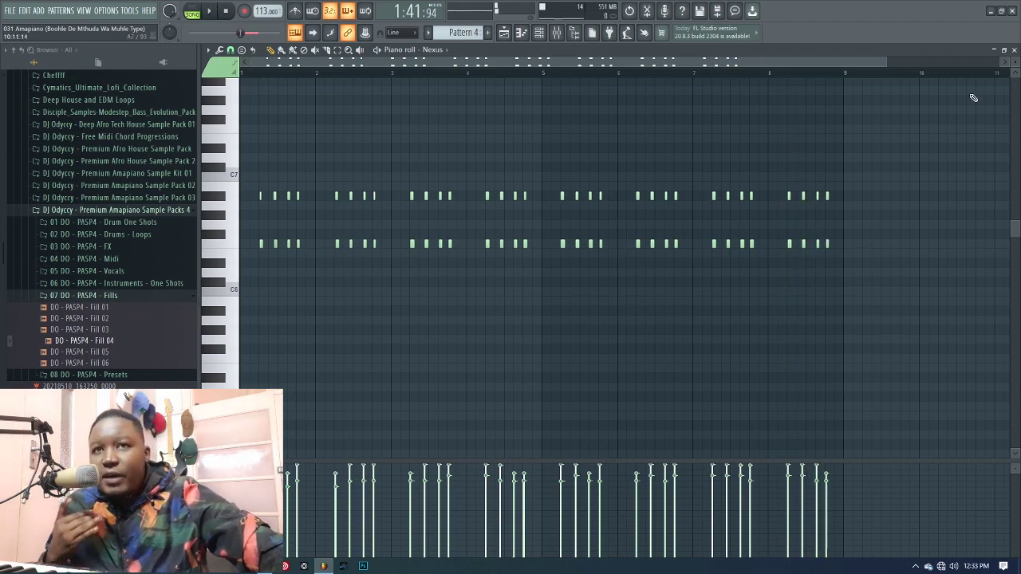
pyautogui.click(1015, 50)
# Unmute Track 11 in the playlist, select Pattern 5 and inspect the preset of its Purity instrument
pyautogui.click(526, 34)
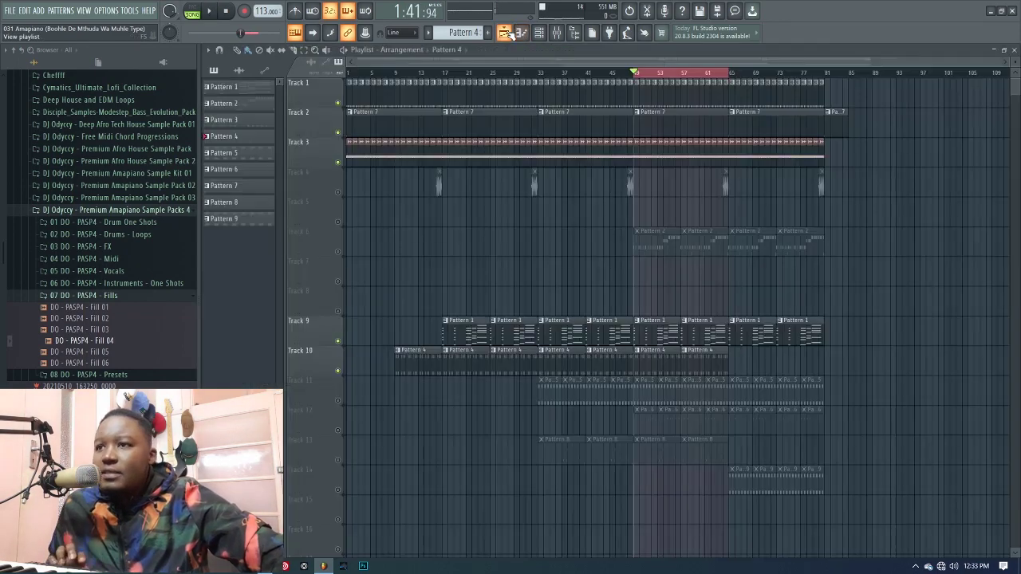
pyautogui.click(338, 401)
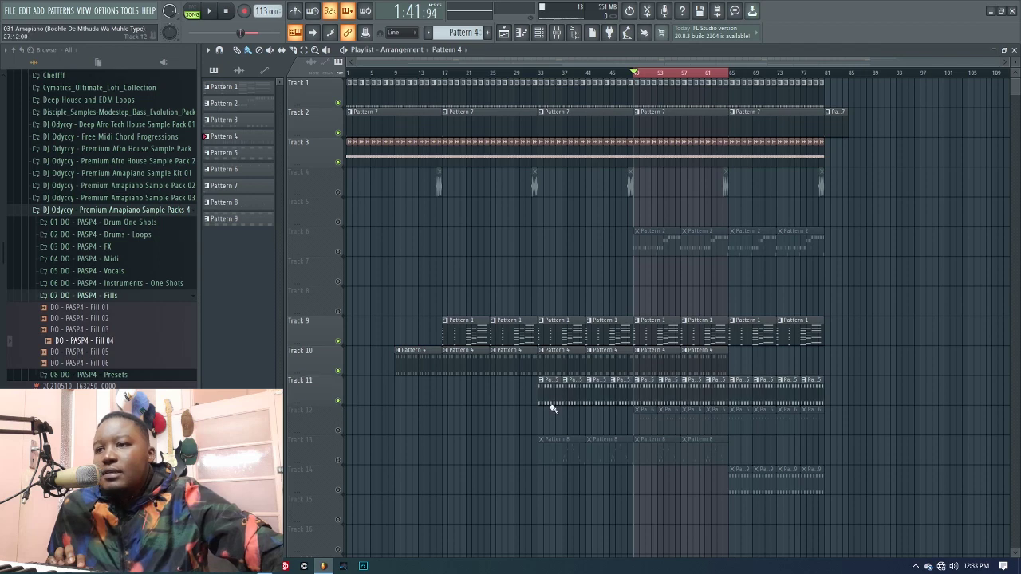
pyautogui.click(648, 395)
pyautogui.click(1014, 49)
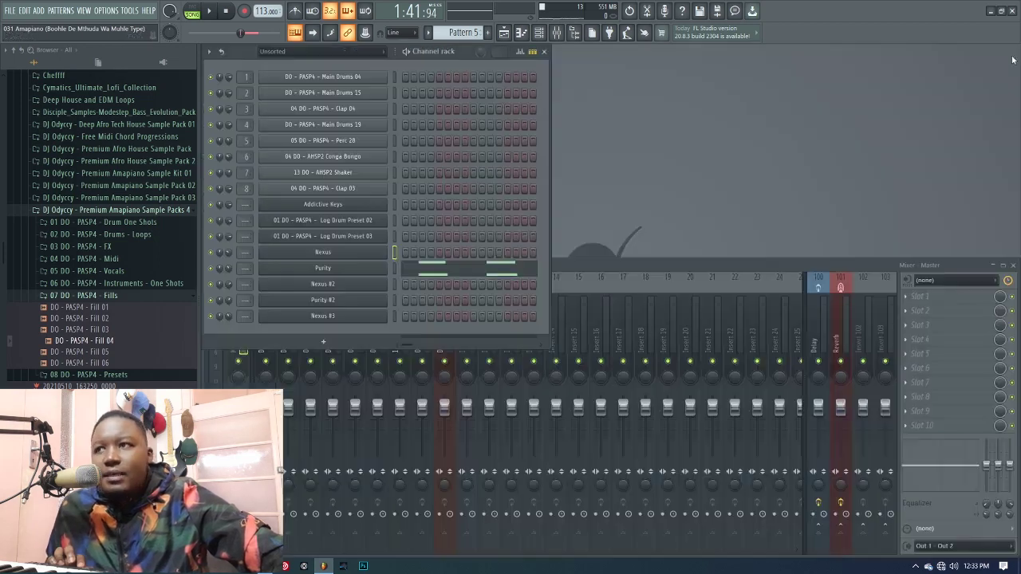
pyautogui.click(365, 273)
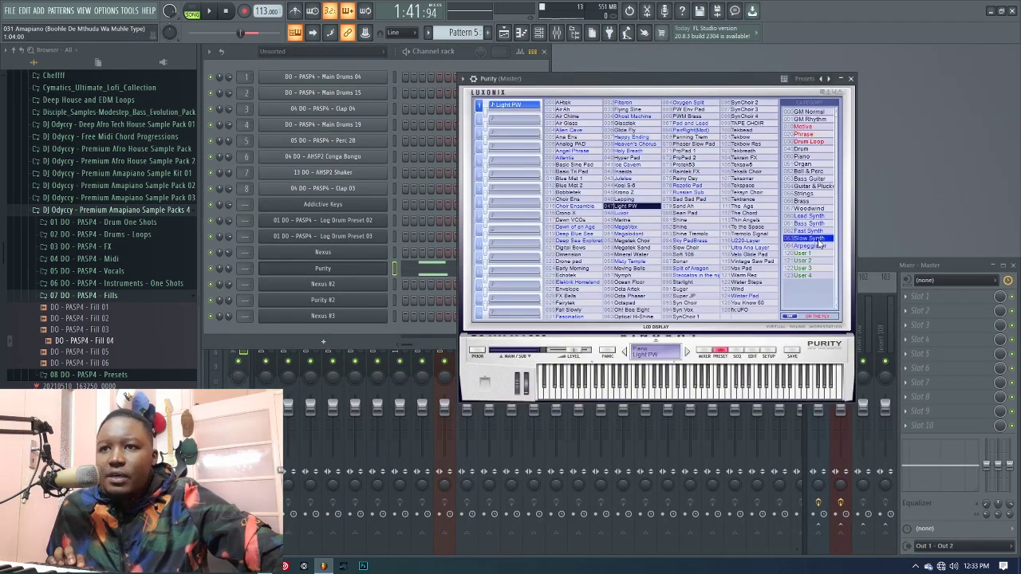
pyautogui.click(852, 79)
# Audition Pattern 5 on its own while viewing its Purity notes, and return to playing the looped song section
pyautogui.click(193, 11)
pyautogui.press('space')
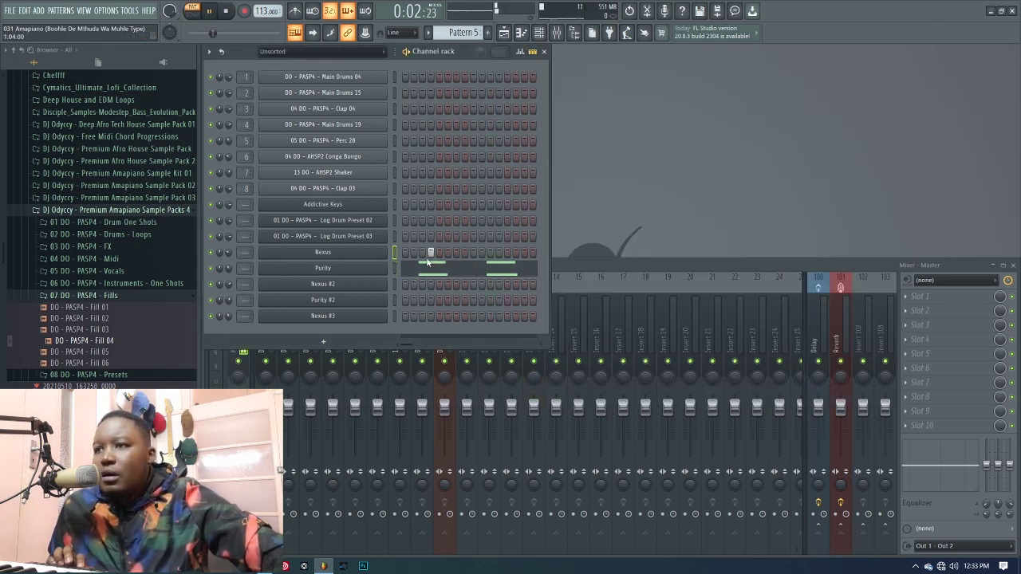
pyautogui.click(441, 276)
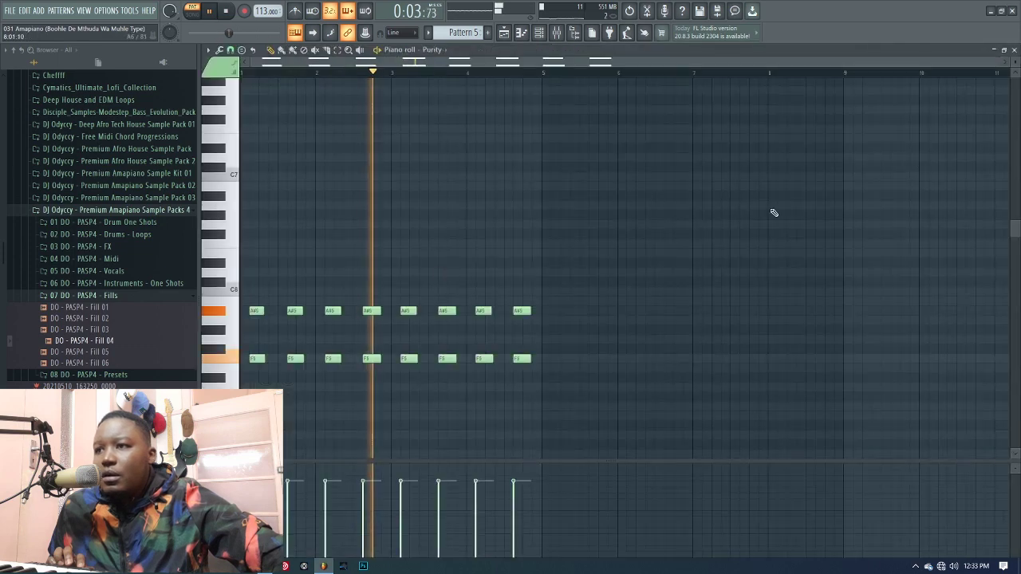
pyautogui.click(1013, 51)
pyautogui.press('space')
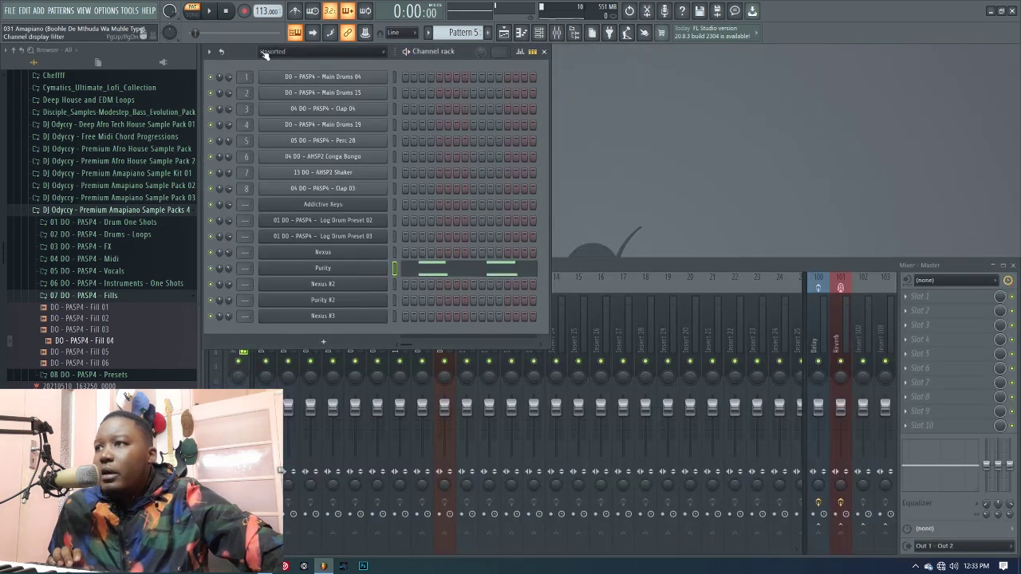
pyautogui.click(193, 11)
pyautogui.press('space')
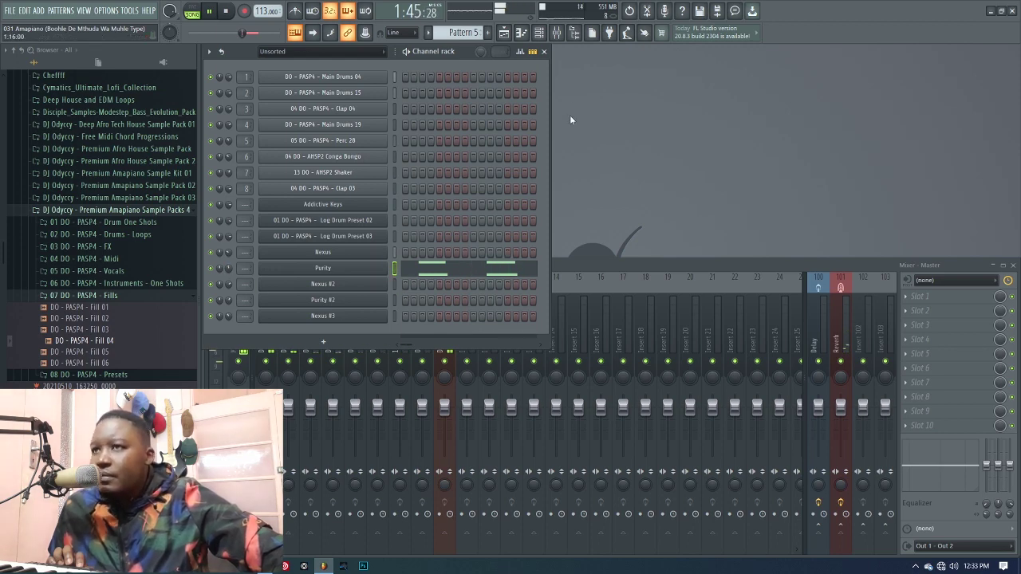
# Unmute Track 12 in the playlist and show Pattern 6 in the channel rack
pyautogui.click(503, 32)
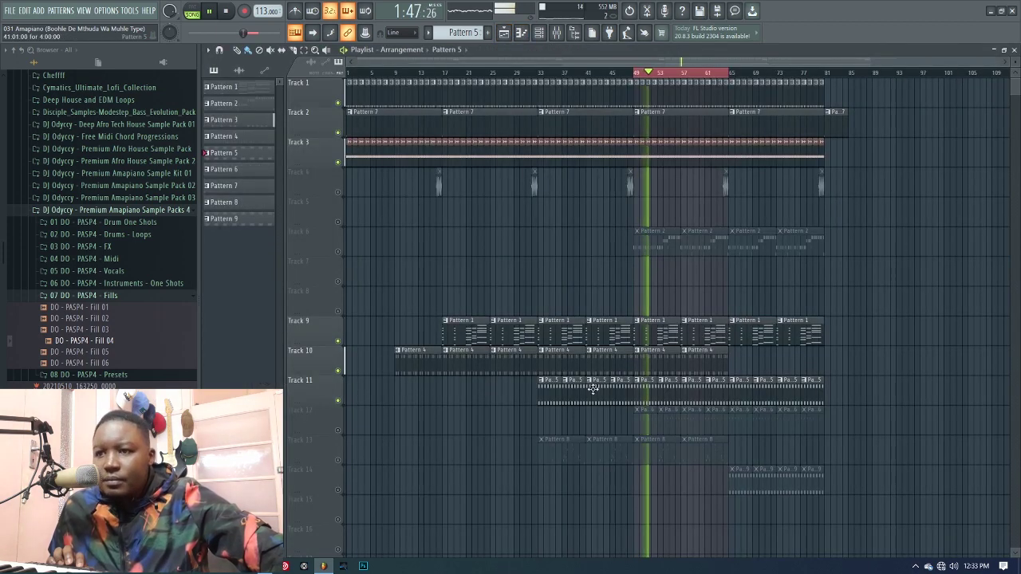
pyautogui.scroll(-1, 574, 389)
pyautogui.click(652, 394)
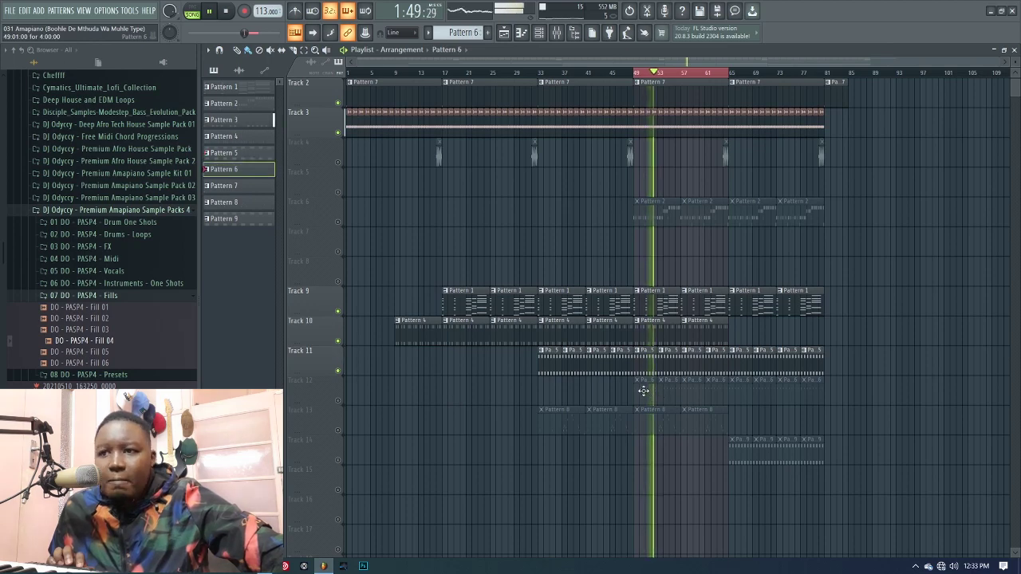
pyautogui.click(1015, 49)
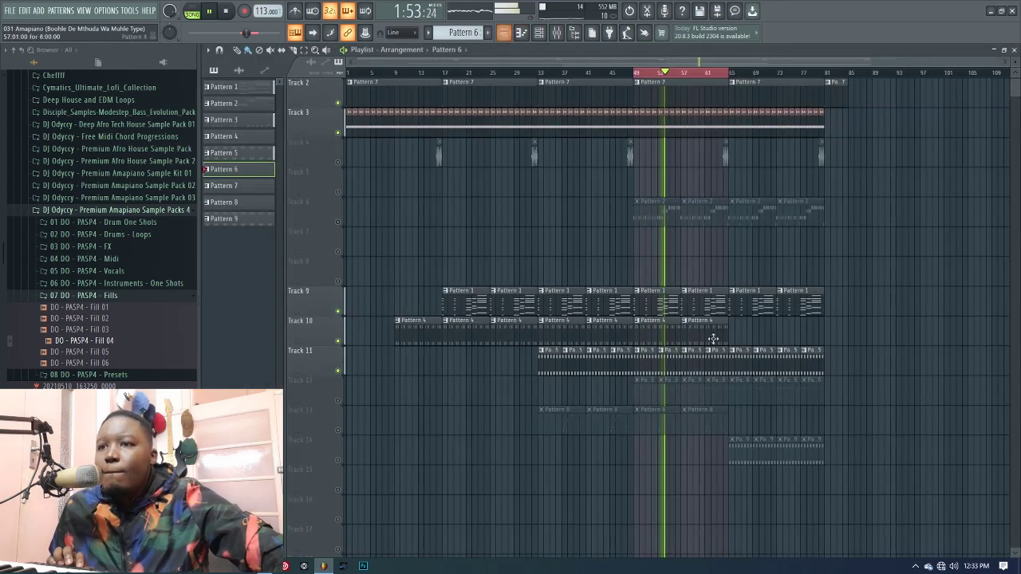
pyautogui.click(503, 32)
pyautogui.click(337, 400)
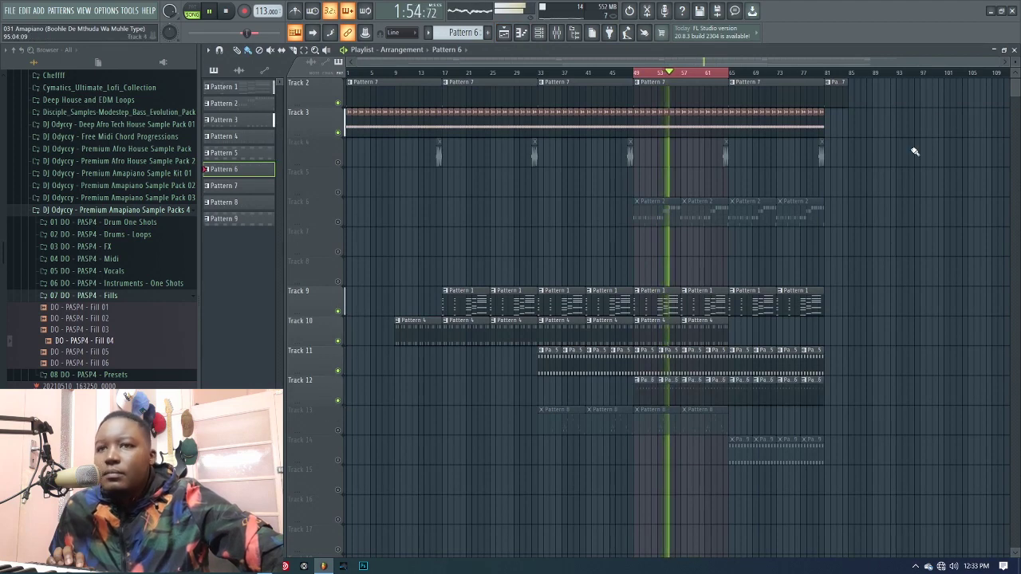
pyautogui.click(1014, 50)
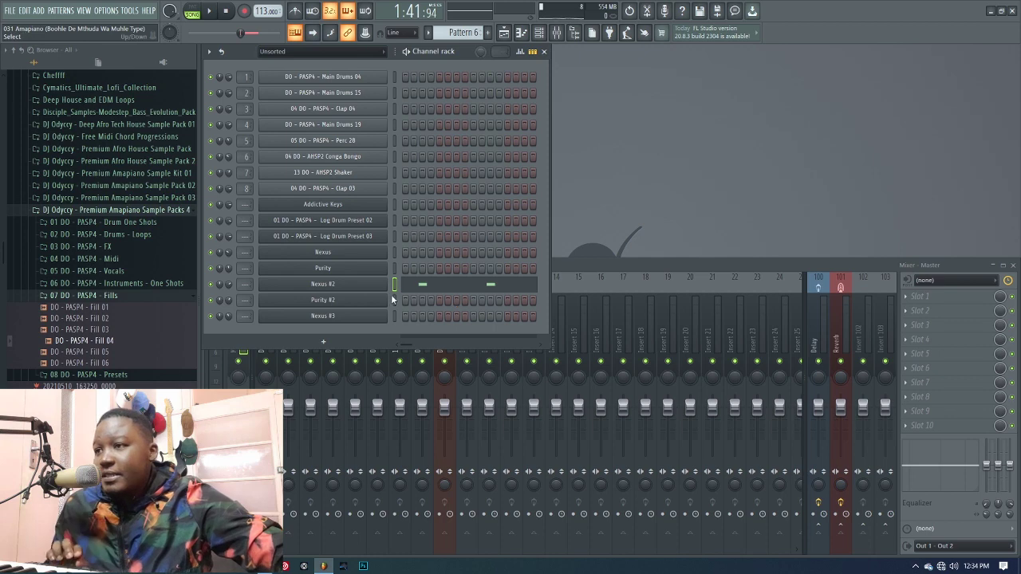
# Inspect the Nexus #2 preset and audition Pattern 6 both on its own and within the looped song section
pyautogui.click(373, 288)
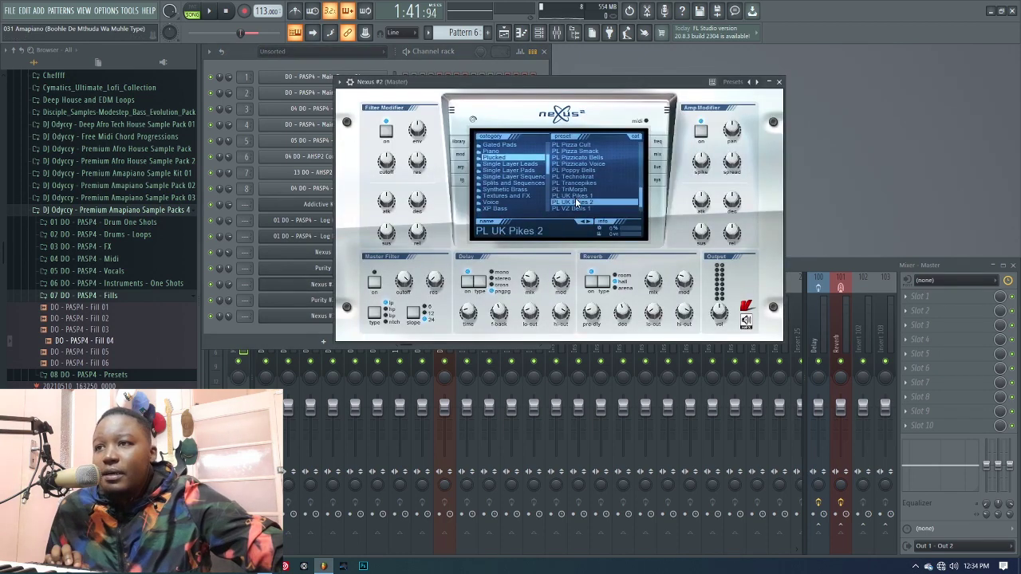
pyautogui.click(780, 83)
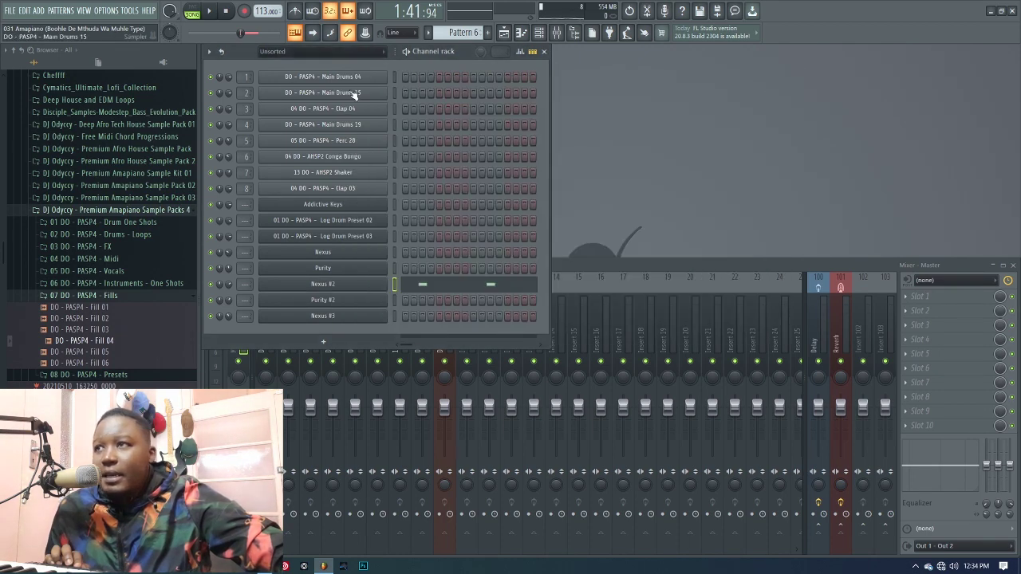
pyautogui.press('space')
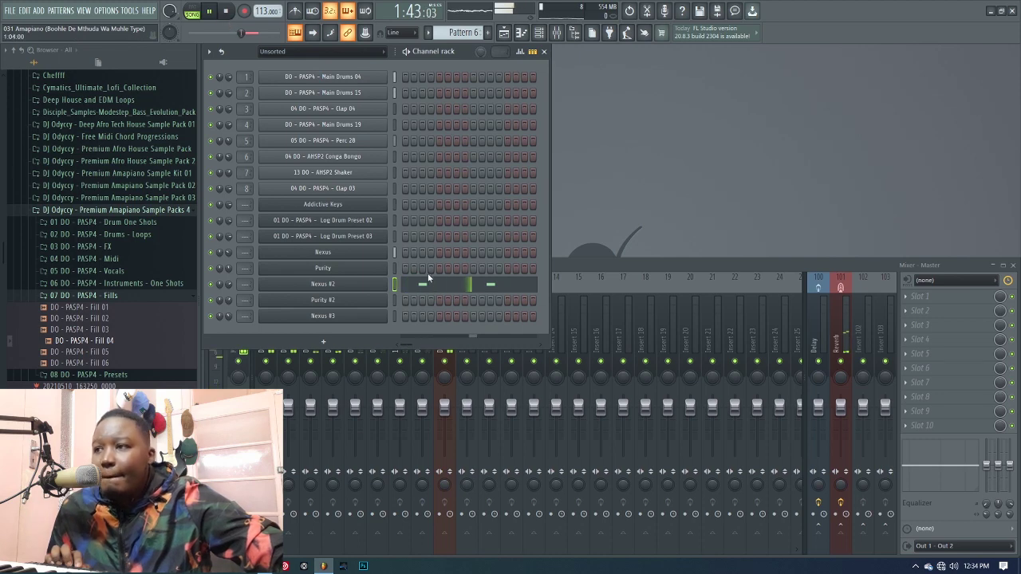
pyautogui.click(201, 16)
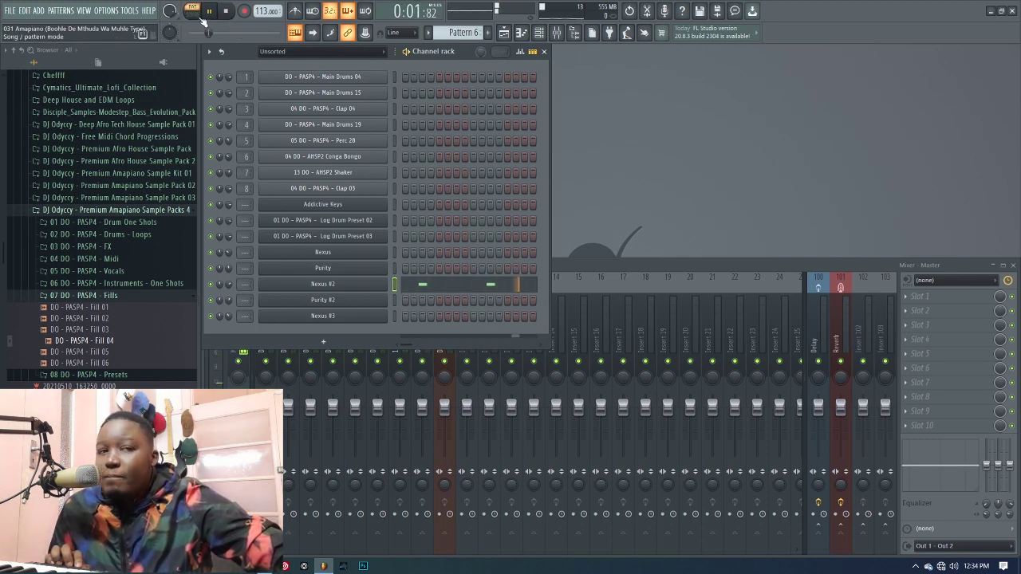
pyautogui.click(201, 16)
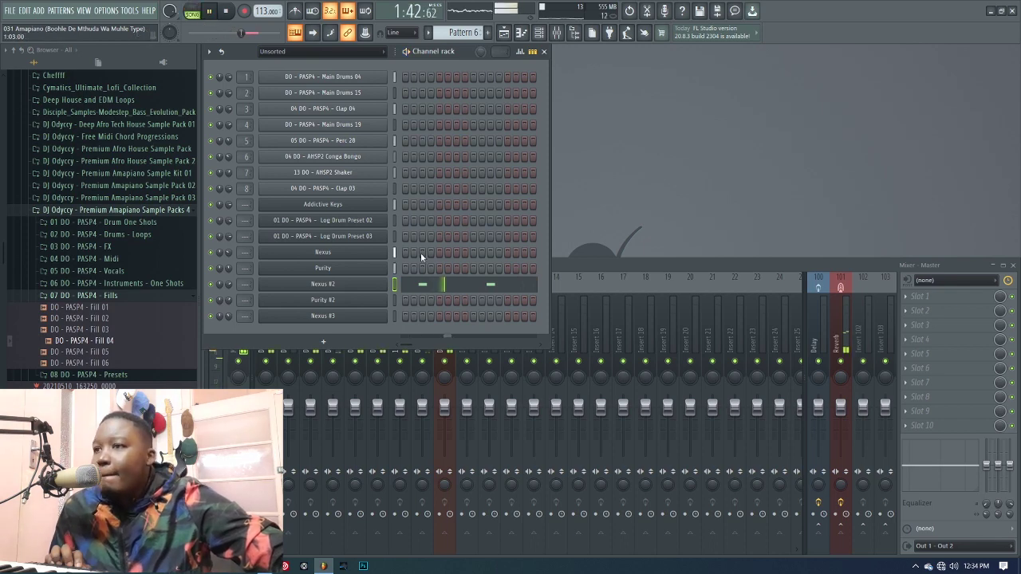
# Stop playback, unmute Track 13 and inspect the Purity #2 instrument used by Pattern 8
pyautogui.click(504, 32)
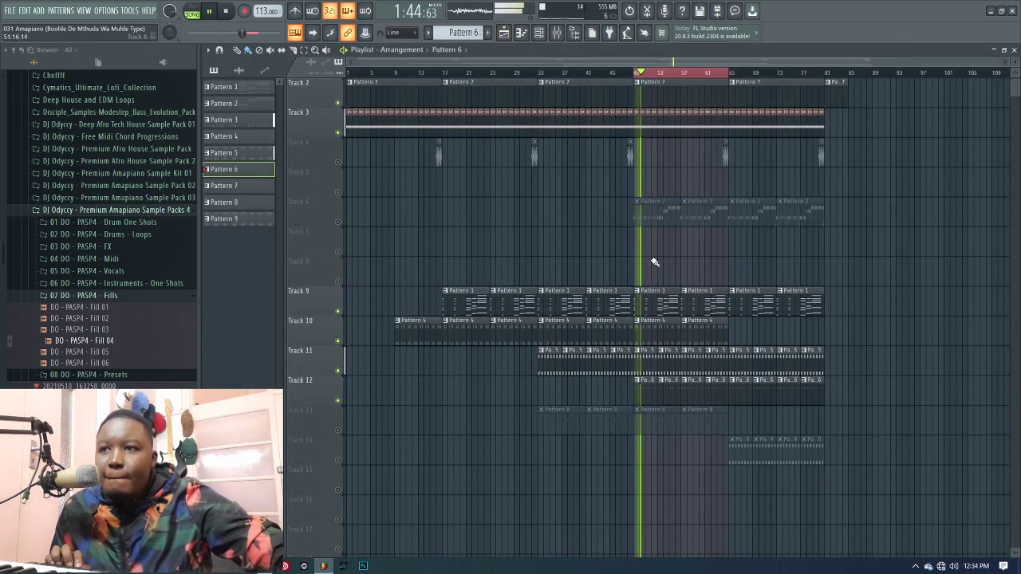
pyautogui.scroll(-3, 487, 391)
pyautogui.press('space')
pyautogui.click(338, 342)
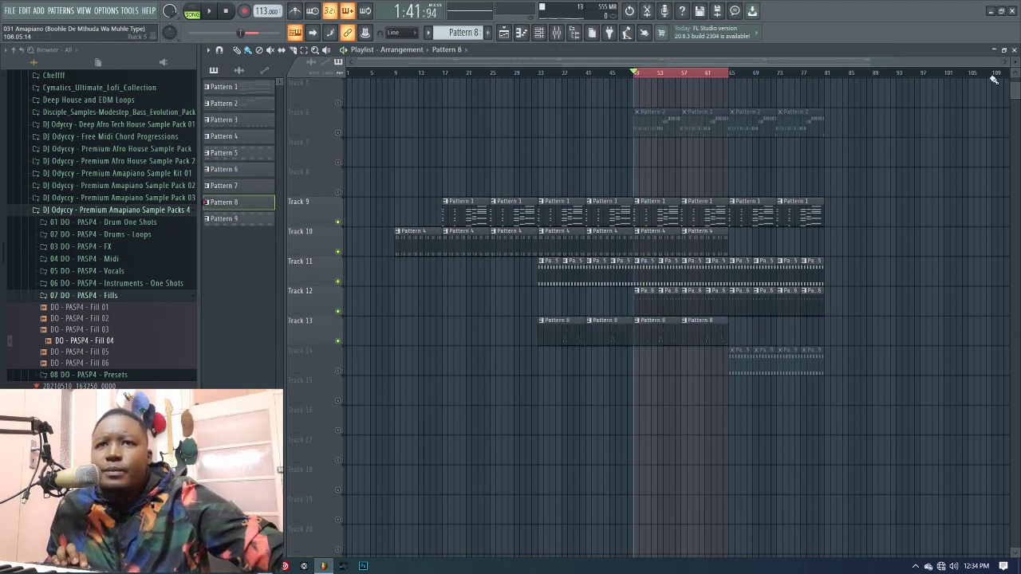
pyautogui.click(1014, 49)
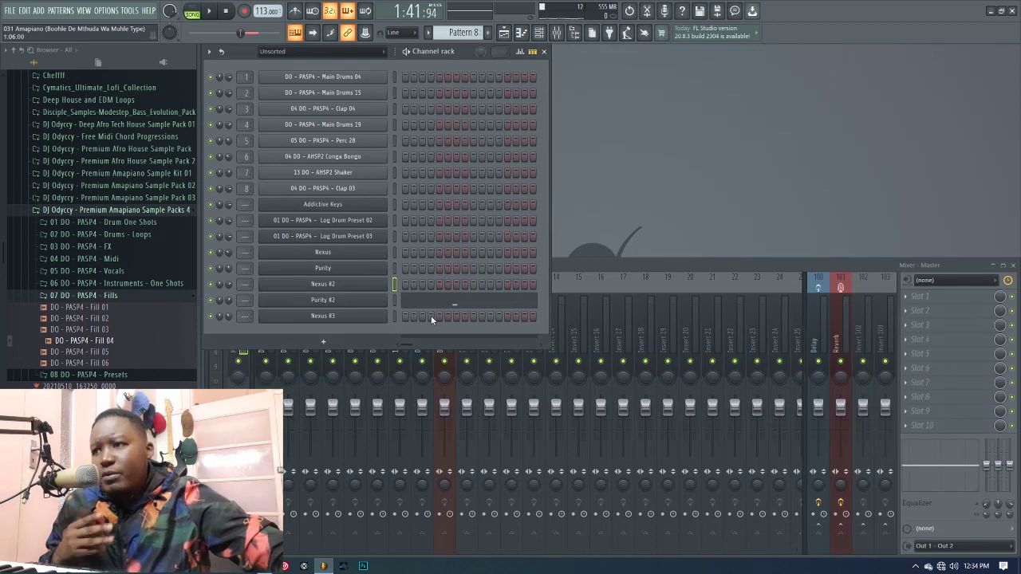
pyautogui.click(386, 300)
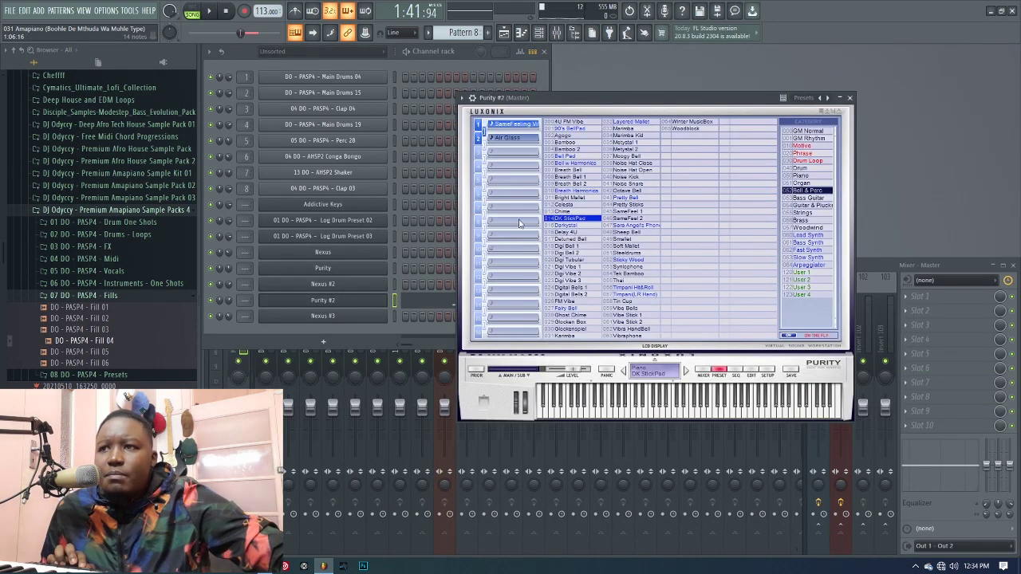
# Mute Tracks 1, 2 and 3 in the playlist and play the looped section without them
pyautogui.press('F5')
pyautogui.click(338, 102)
pyautogui.click(338, 131)
pyautogui.click(338, 162)
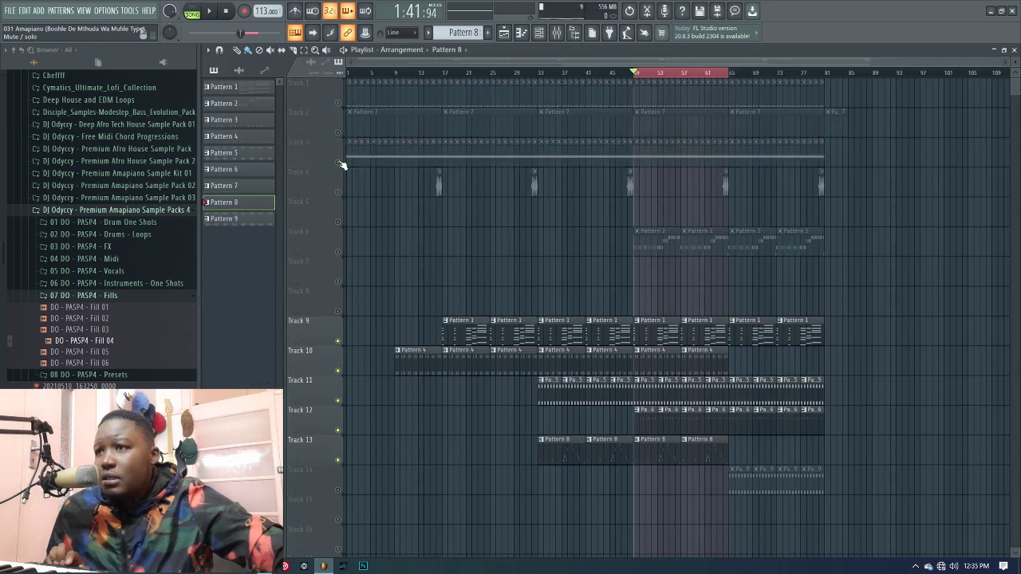
pyautogui.press('space')
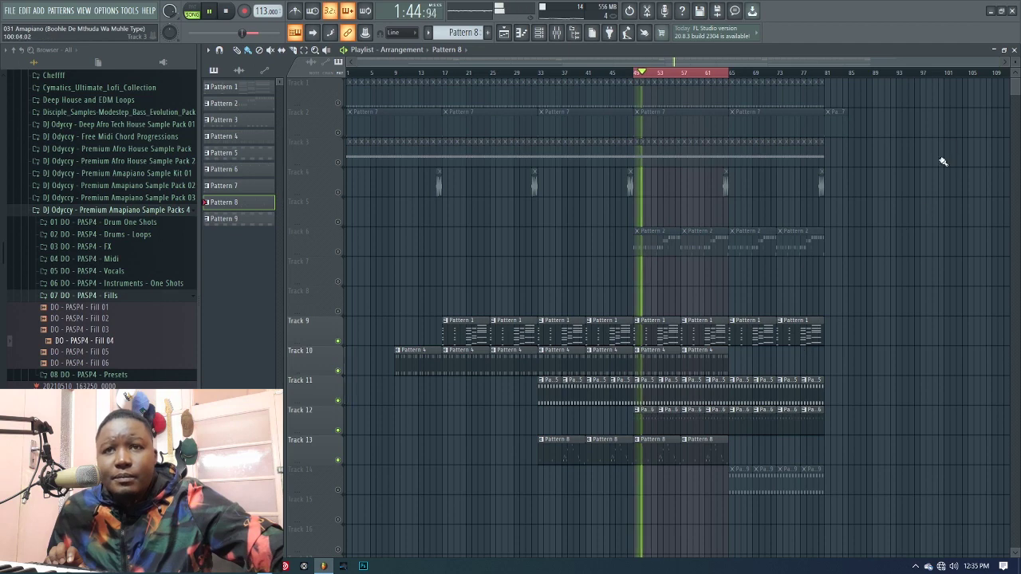
# Follow Pattern 8's Purity #2 notes in the piano roll during playback of the looped section
pyautogui.press('F5')
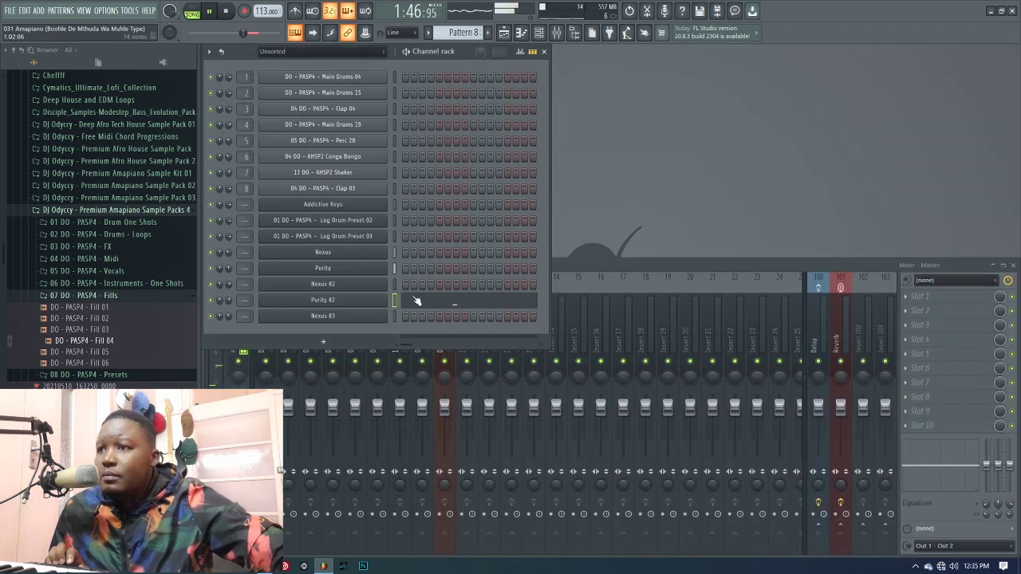
pyautogui.click(448, 306)
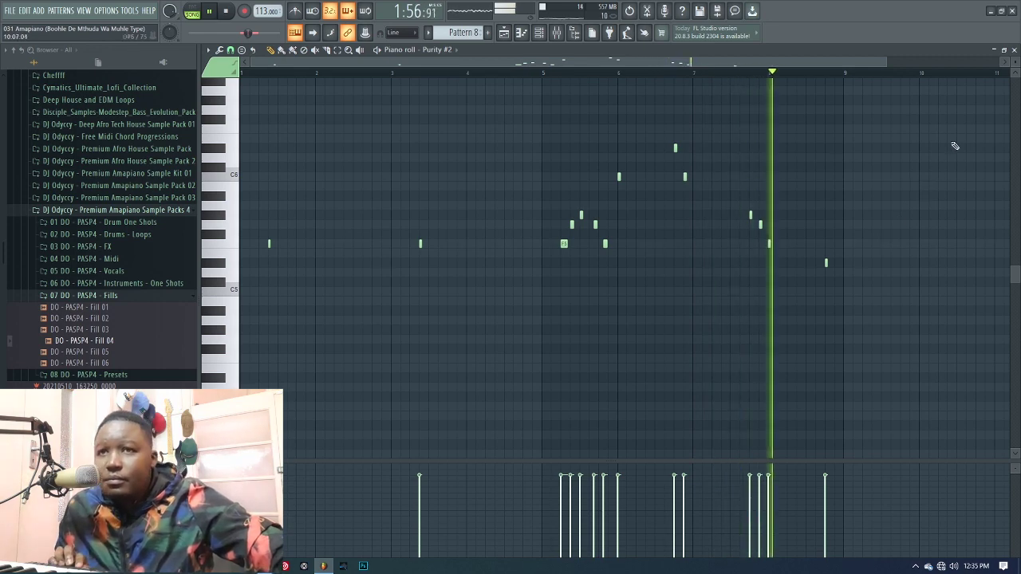
pyautogui.click(1013, 51)
pyautogui.press('space')
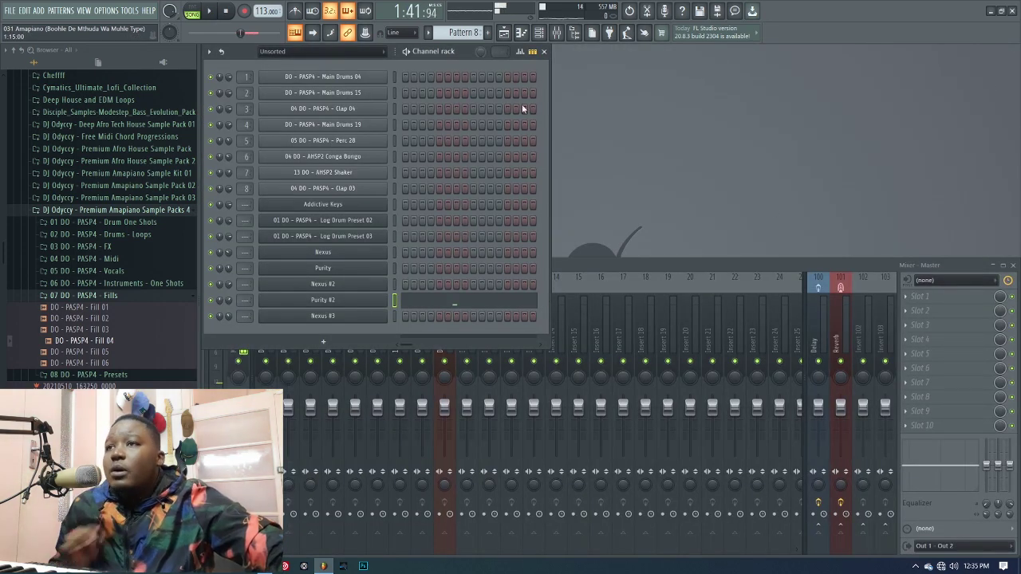
# Change the playlist's loop selection to cover bars 65 to 80 and select Pattern 9 on Track 14
pyautogui.click(505, 31)
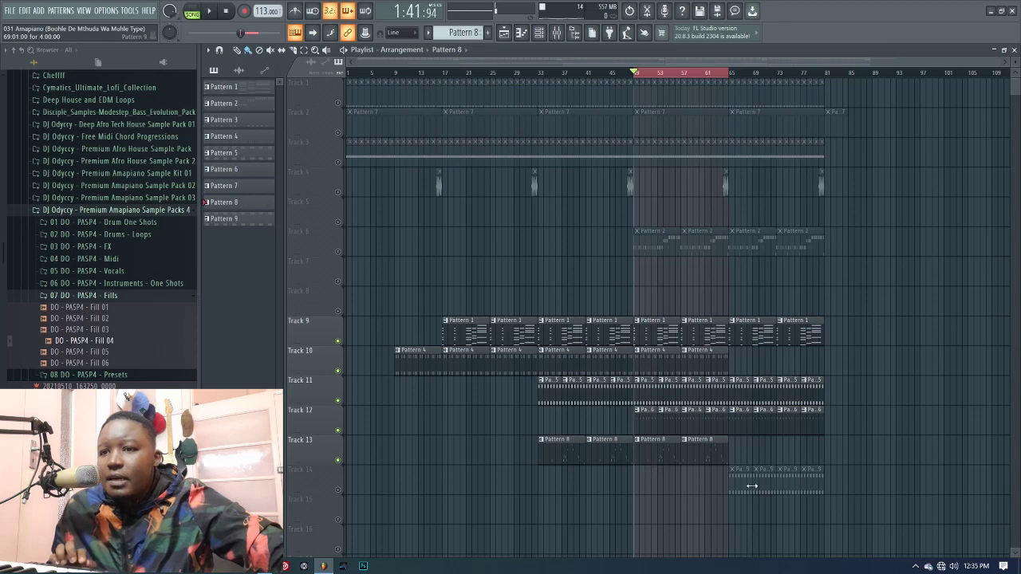
pyautogui.moveTo(733, 76); pyautogui.dragTo(827, 80)
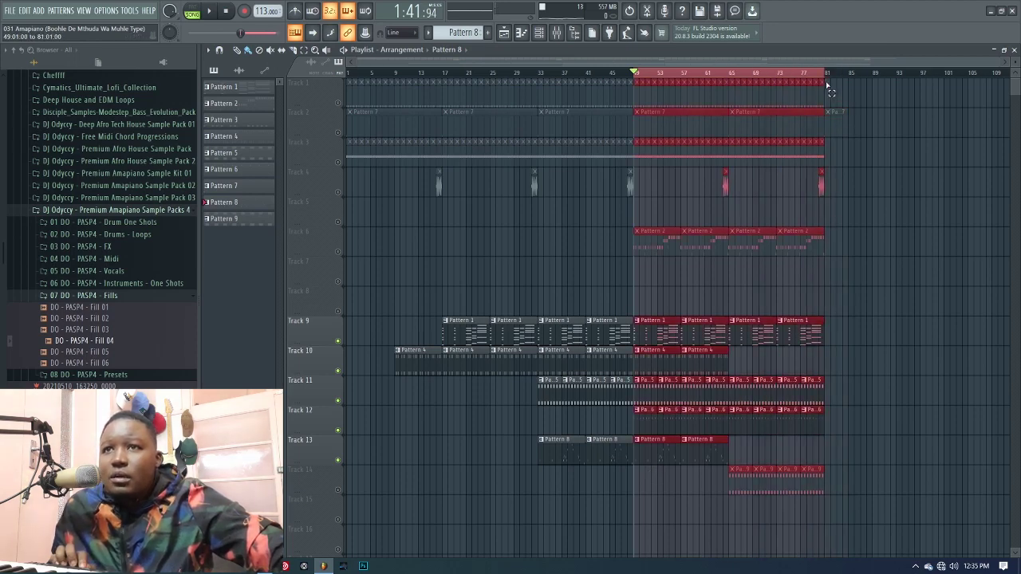
pyautogui.click(730, 73)
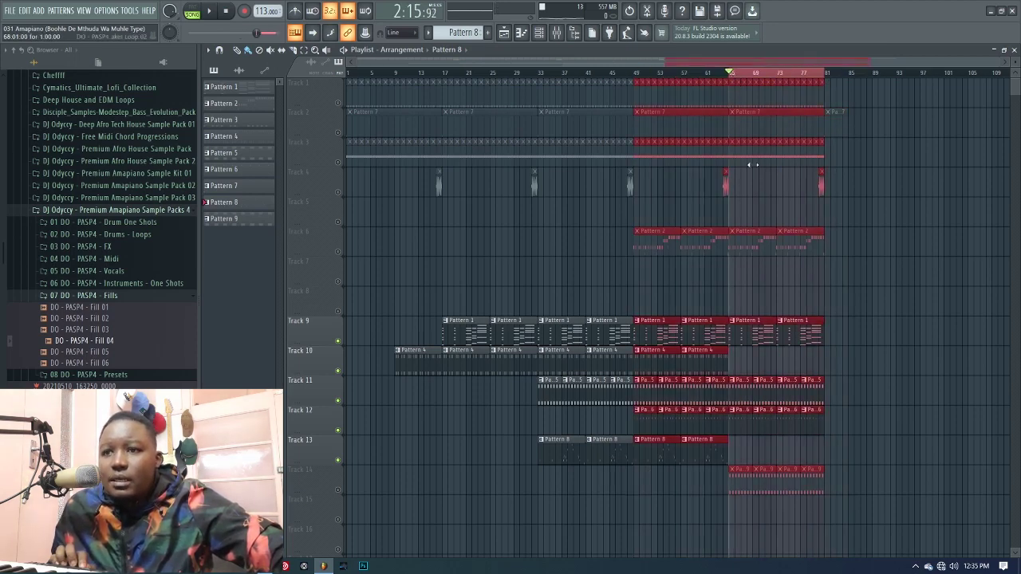
pyautogui.click(739, 475)
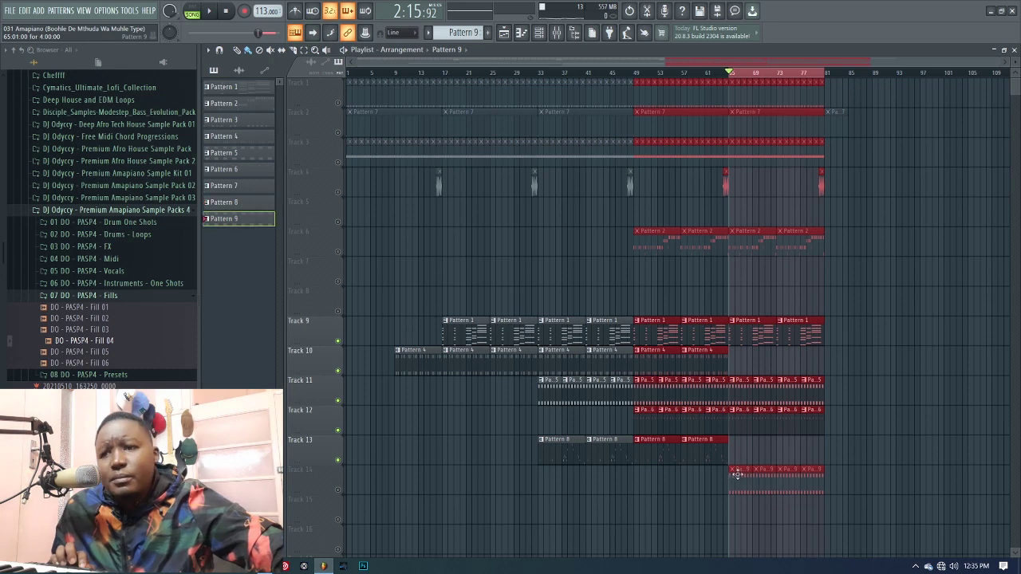
# Unmute Track 14, clear the playlist selection and inspect the Nexus #3 instrument used by Pattern 9
pyautogui.click(338, 492)
pyautogui.hotkey('ctrl', 'd')
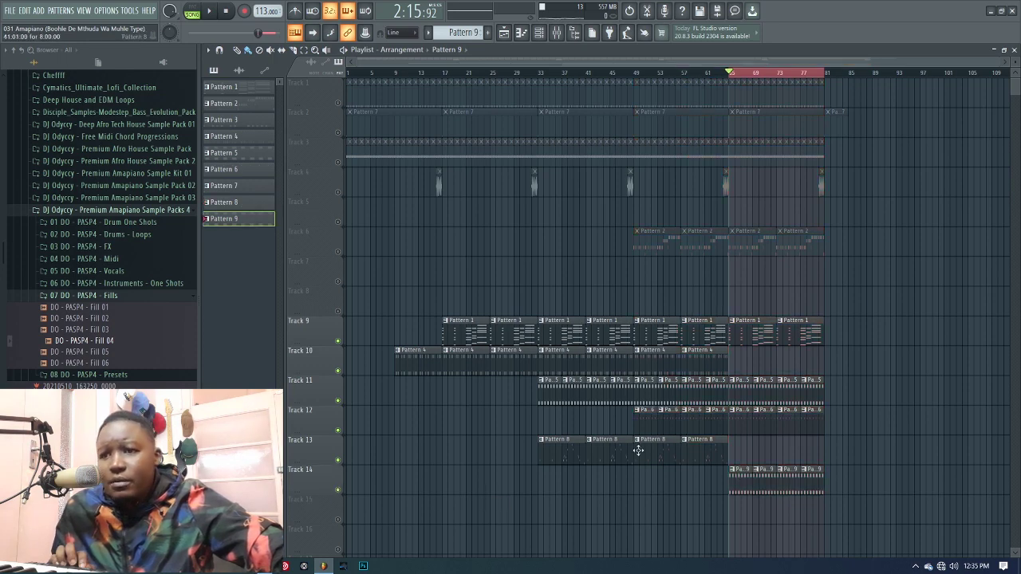
pyautogui.click(1014, 49)
pyautogui.click(336, 319)
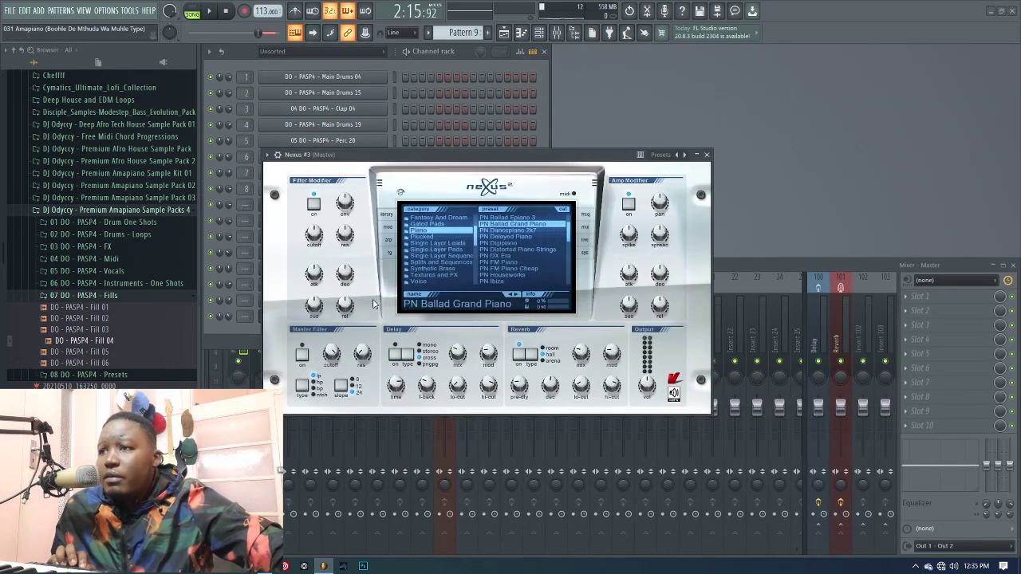
pyautogui.click(708, 154)
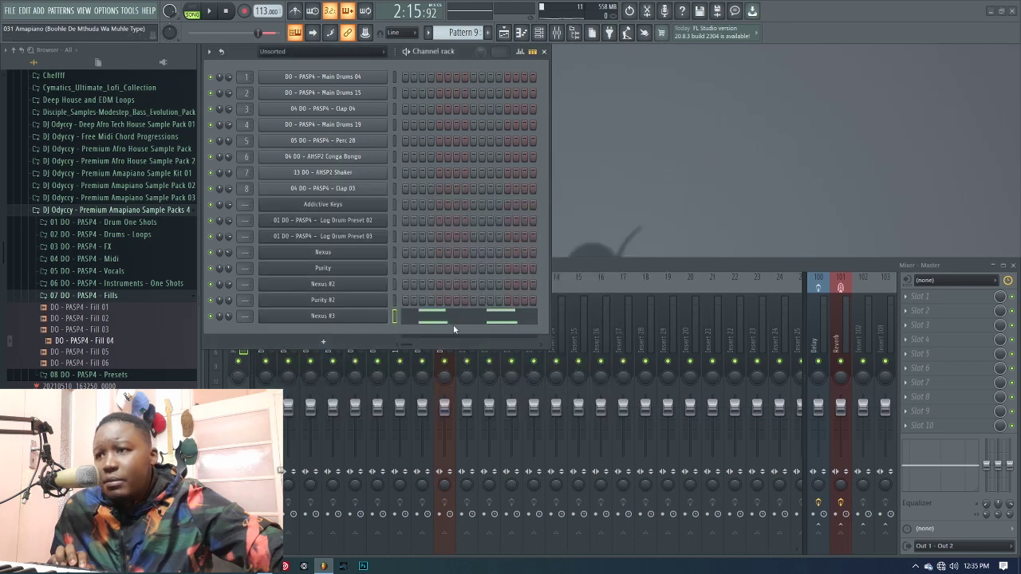
# Follow Pattern 9's Nexus #3 notes in the piano roll while playing the looped bars 65 to 80
pyautogui.click(455, 321)
pyautogui.press('space')
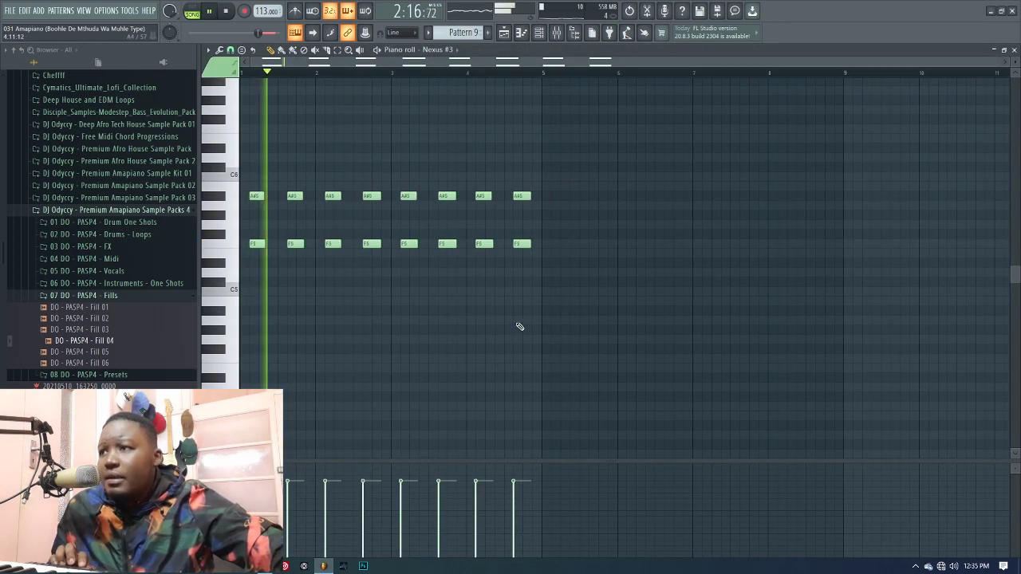
pyautogui.click(1014, 50)
# Return to the playlist, unmute Track 6 to hear Pattern 2 with the other layers, and stop playback
pyautogui.click(504, 33)
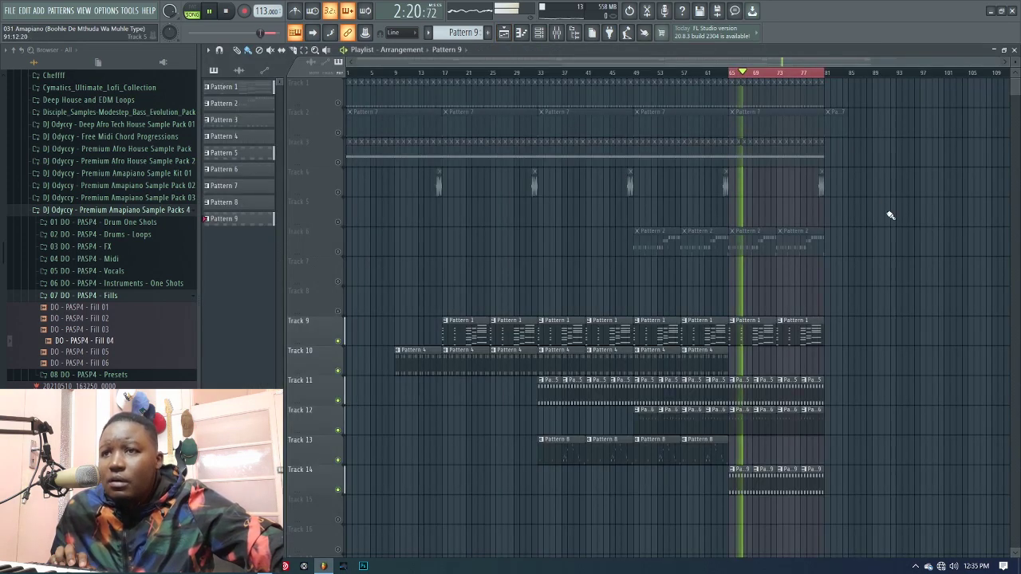
pyautogui.click(338, 251)
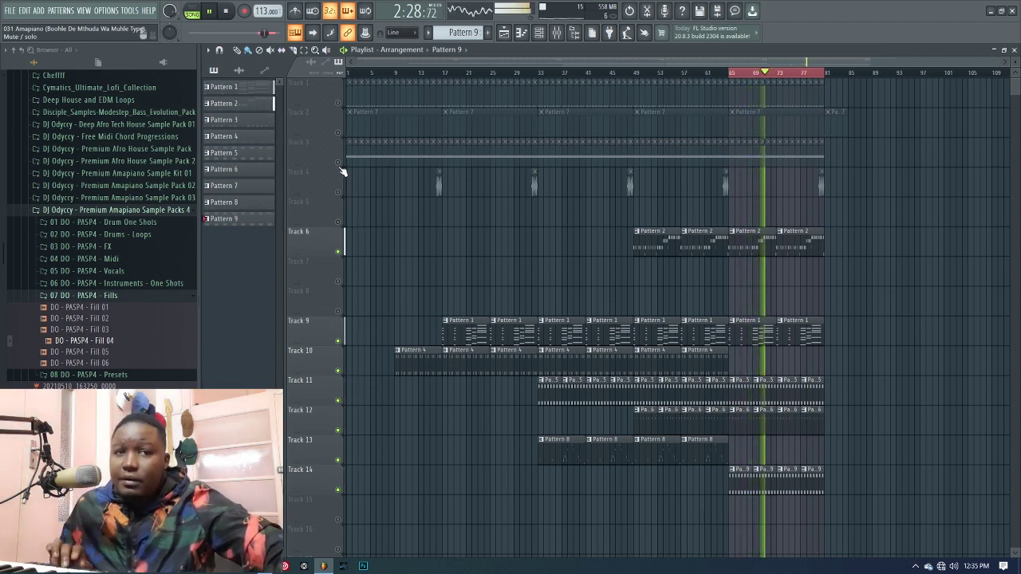
pyautogui.press('space')
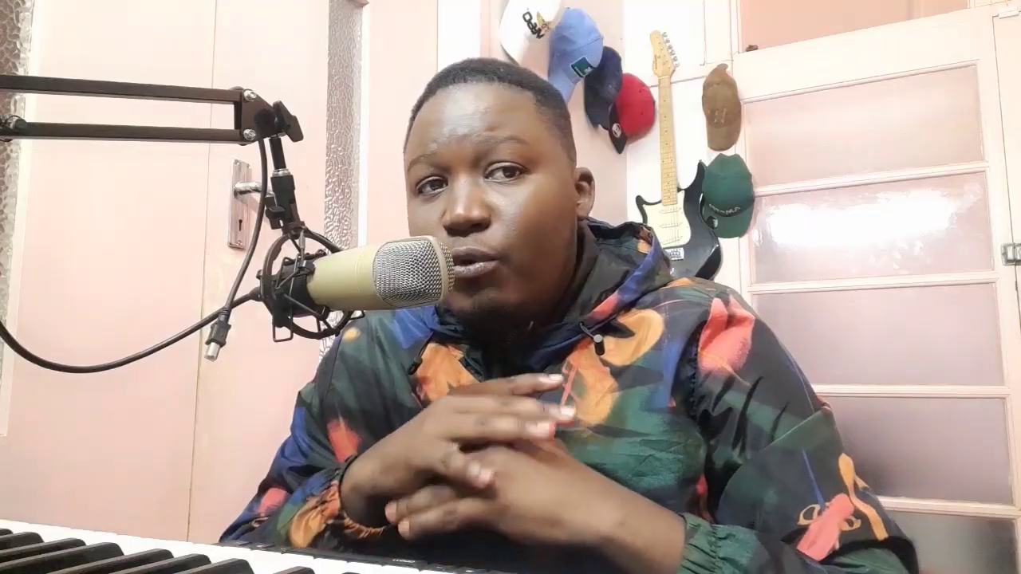